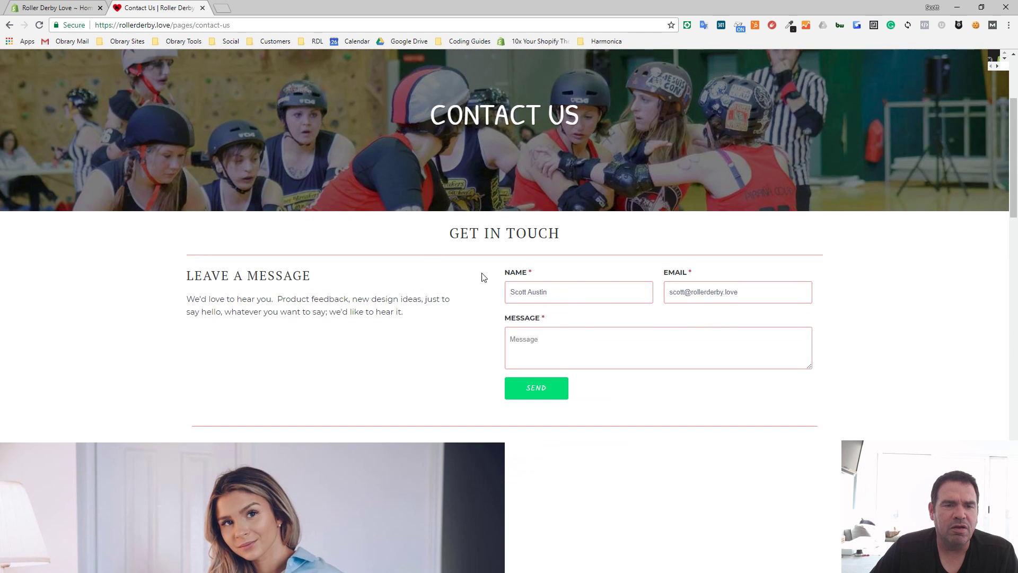
# - Examine the store's Contact Us page, from the message form and email section down to the map and footer
pyautogui.scroll(-2, 501, 292)
pyautogui.scroll(2, 451, 239)
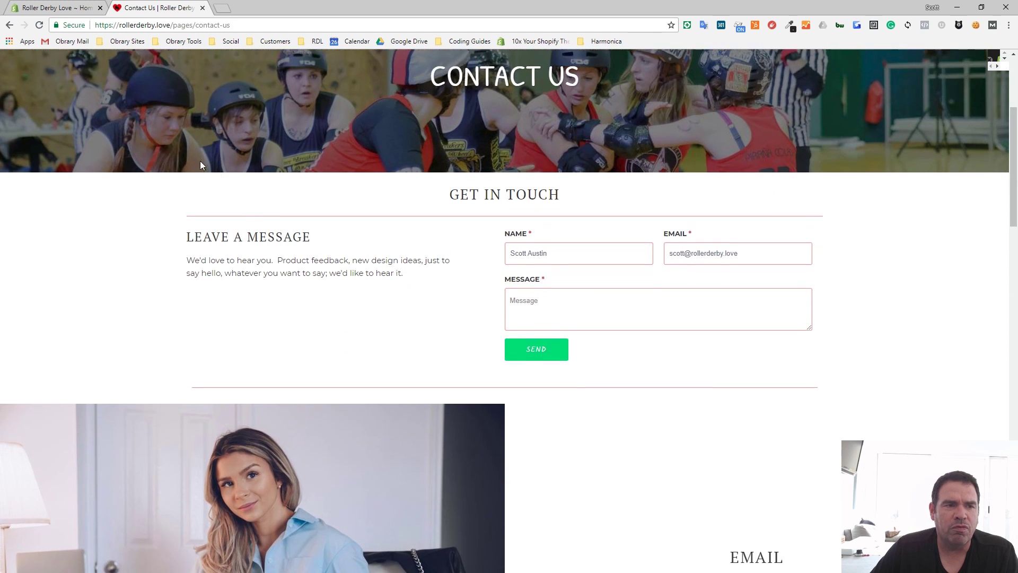
pyautogui.scroll(-5, 573, 319)
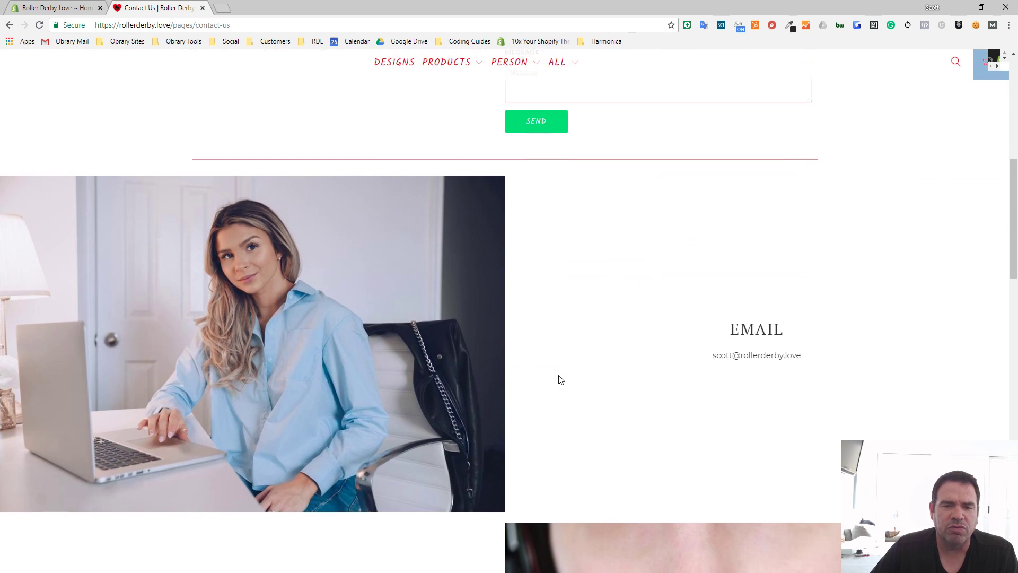
pyautogui.scroll(-12, 552, 377)
pyautogui.scroll(-10, 608, 371)
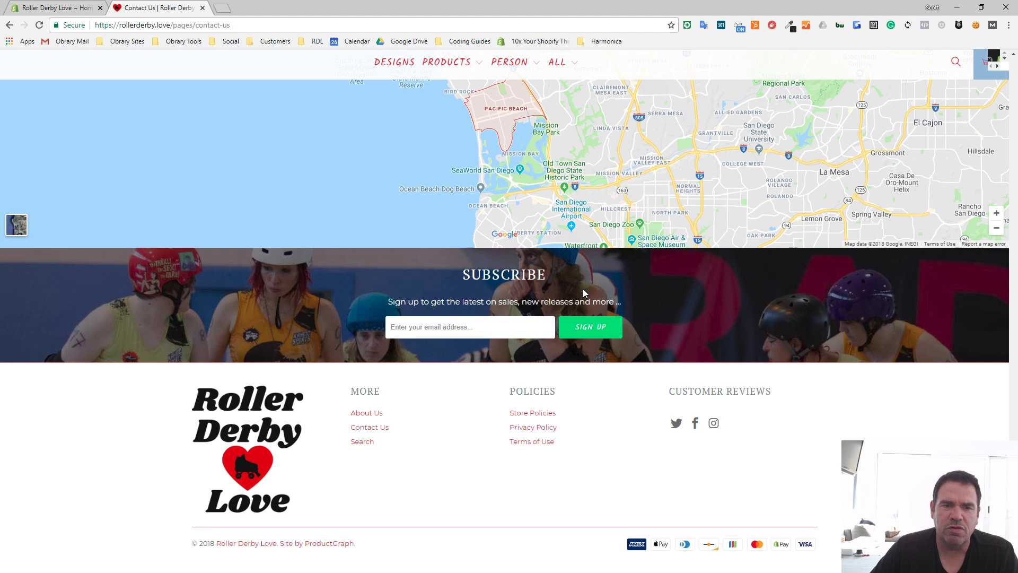
pyautogui.scroll(5, 584, 288)
pyautogui.scroll(-5, 583, 288)
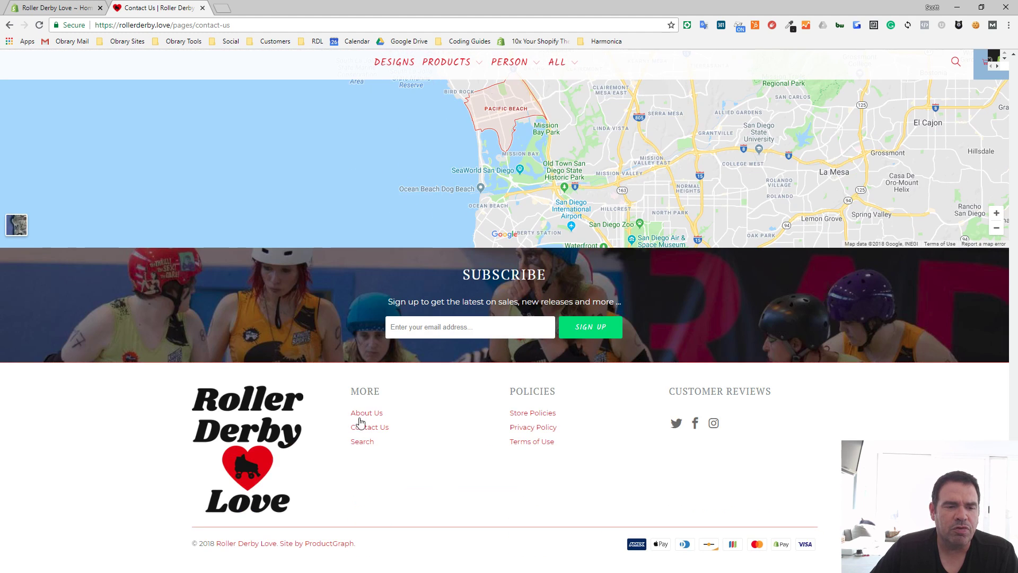
# - Open the About Us page and examine its text, photo rows and video section, and return to the storefront home page
pyautogui.click(368, 416)
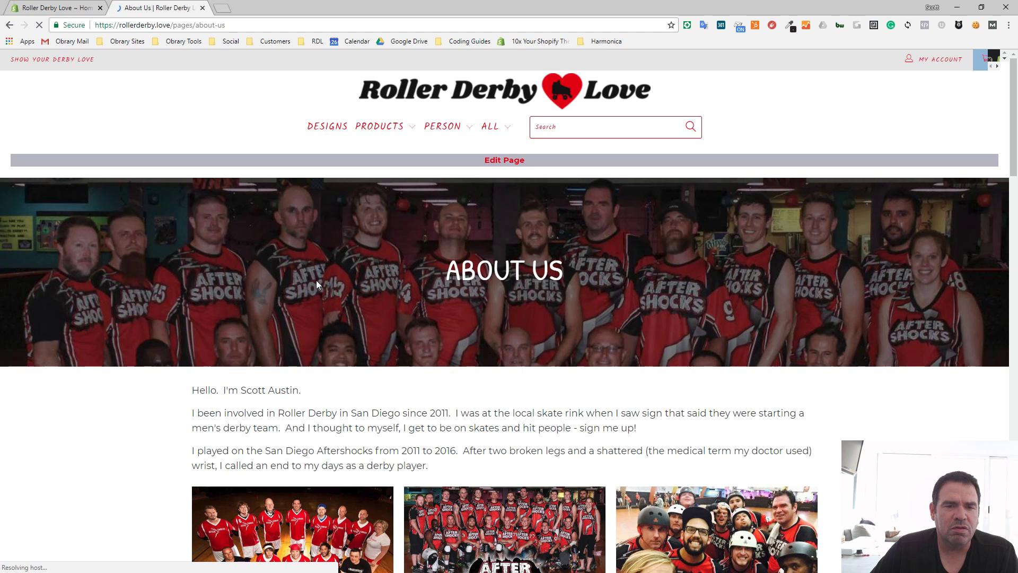
pyautogui.scroll(-5, 732, 334)
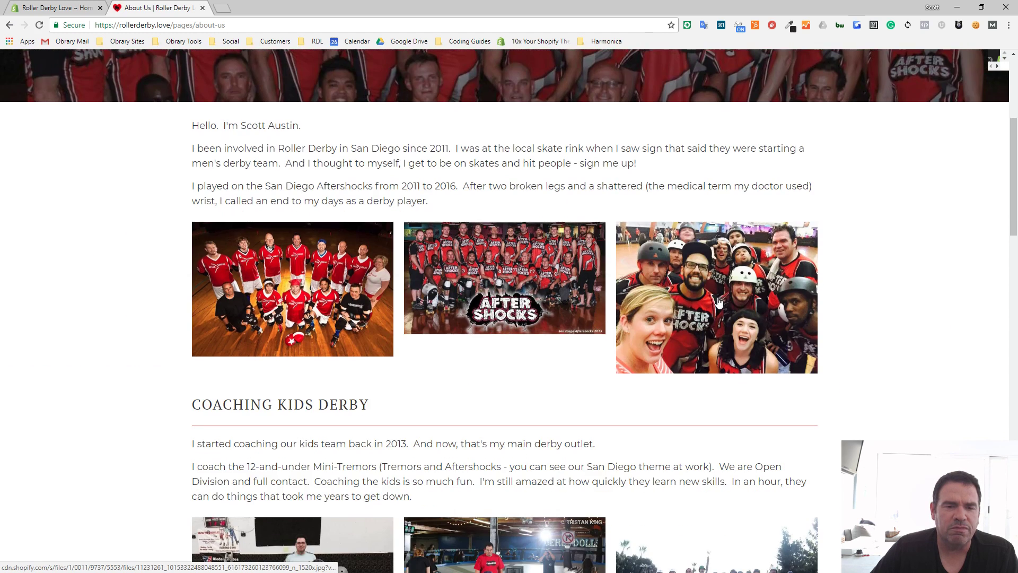
pyautogui.scroll(-7, 714, 302)
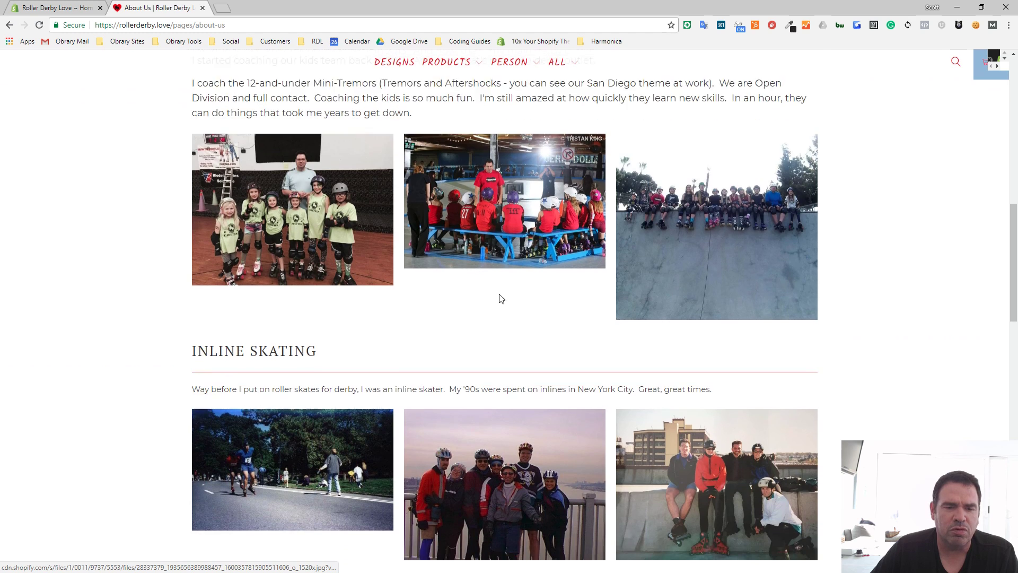
pyautogui.scroll(-6, 499, 299)
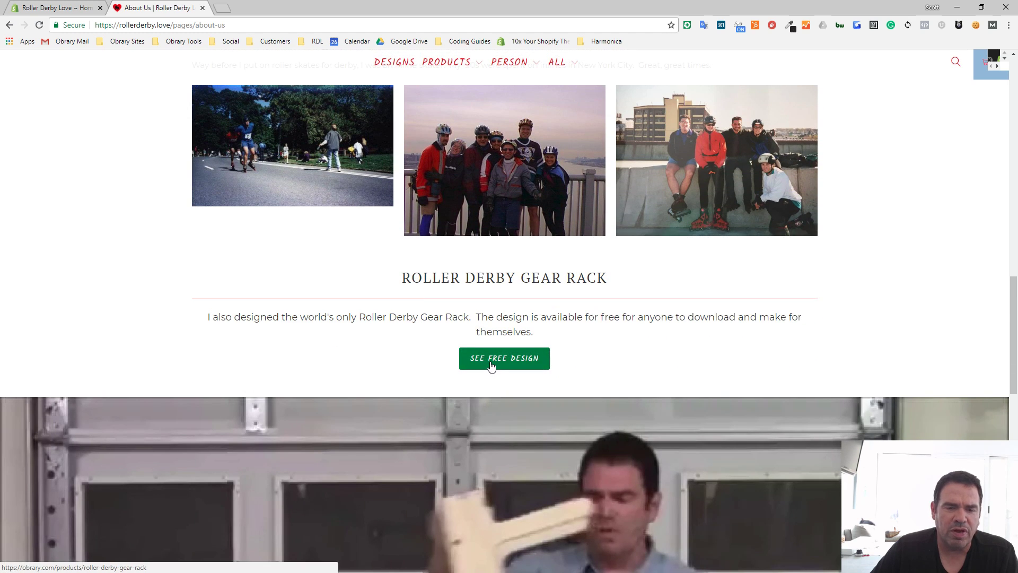
pyautogui.scroll(-3, 491, 365)
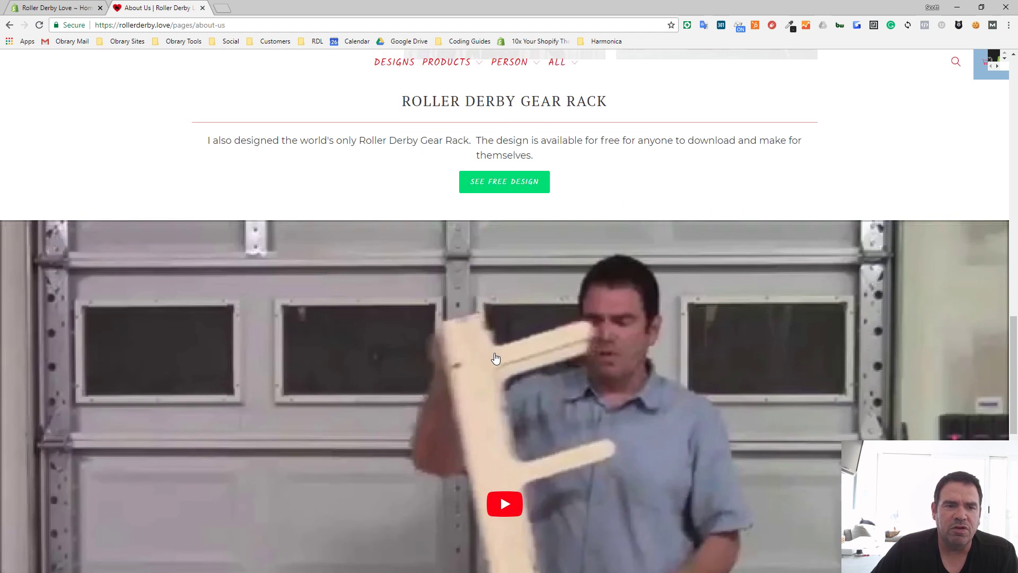
pyautogui.scroll(-3, 495, 359)
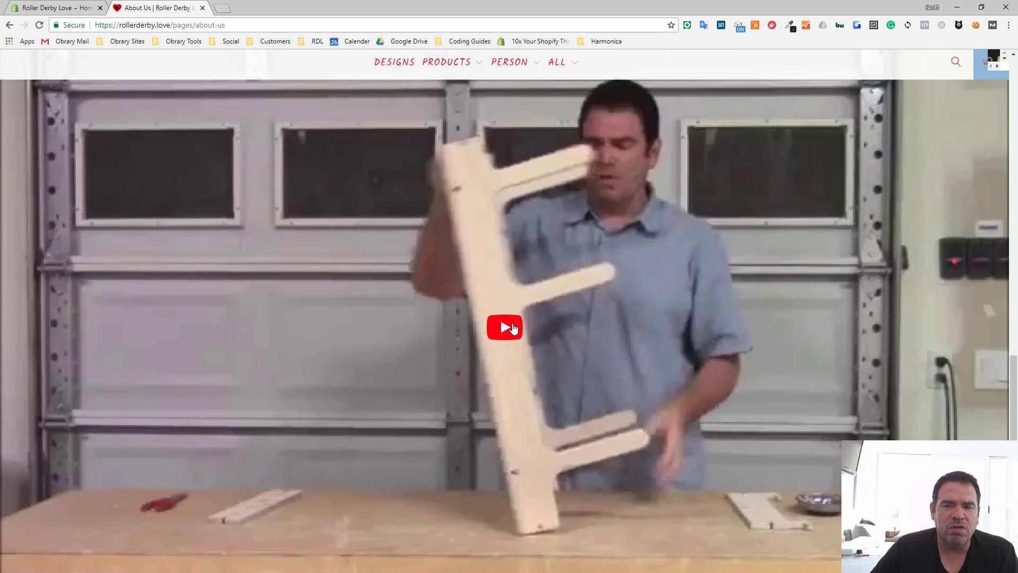
pyautogui.scroll(15, 513, 328)
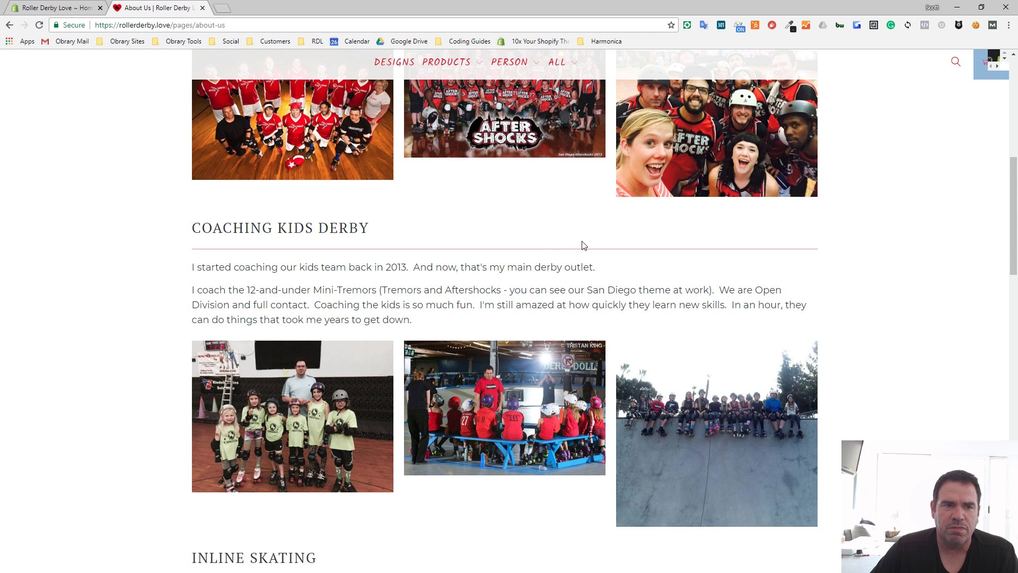
pyautogui.scroll(4, 600, 258)
pyautogui.scroll(3, 601, 257)
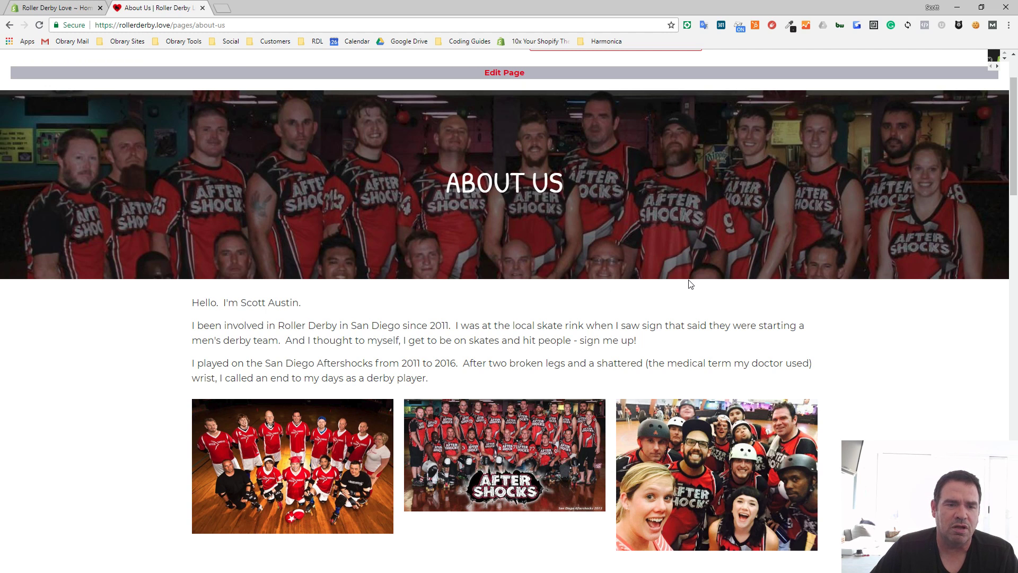
pyautogui.scroll(2, 488, 257)
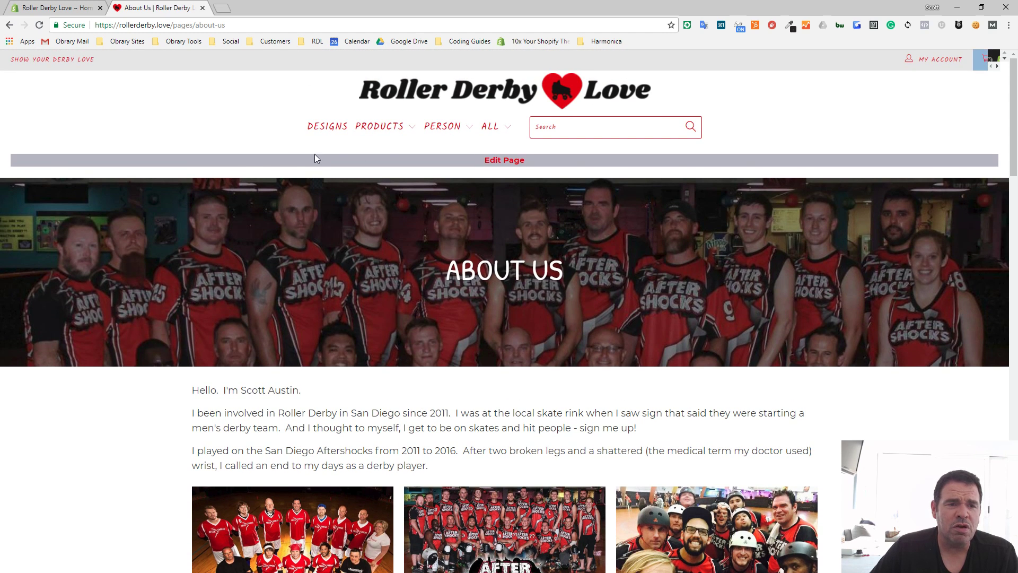
pyautogui.click(448, 108)
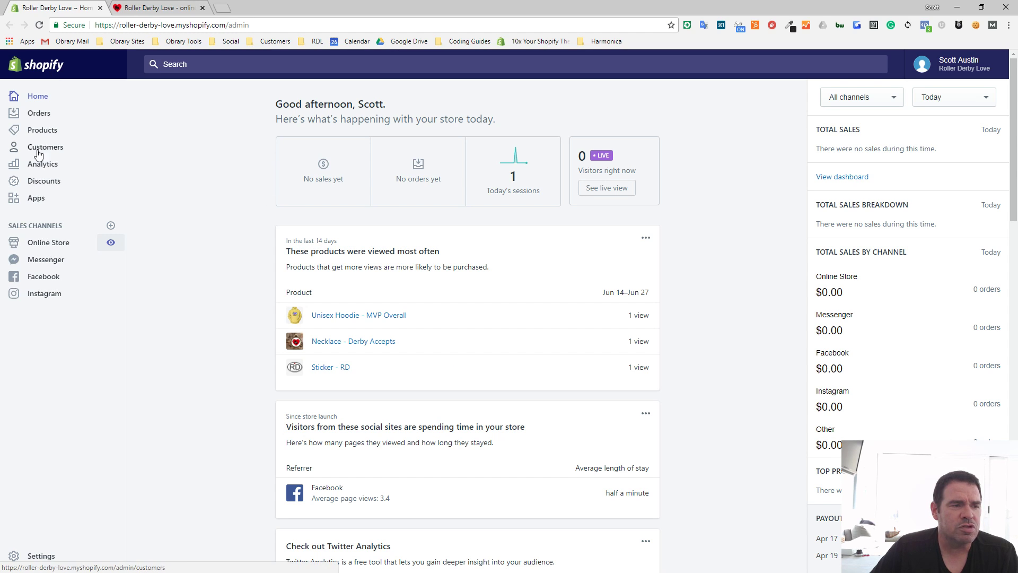
# - In the Shopify admin, start a new online store page titled "Example"
pyautogui.click(46, 246)
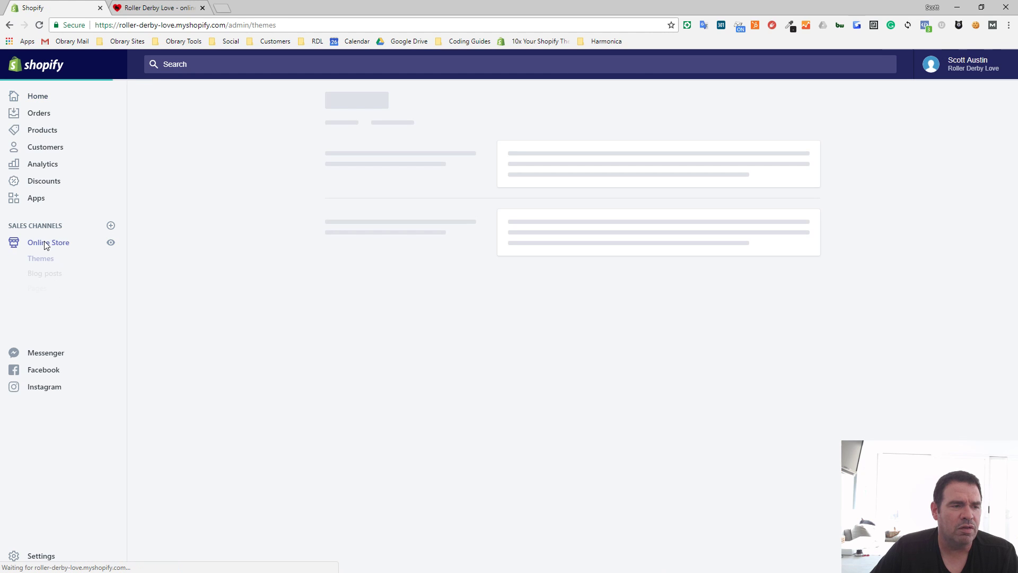
pyautogui.click(38, 289)
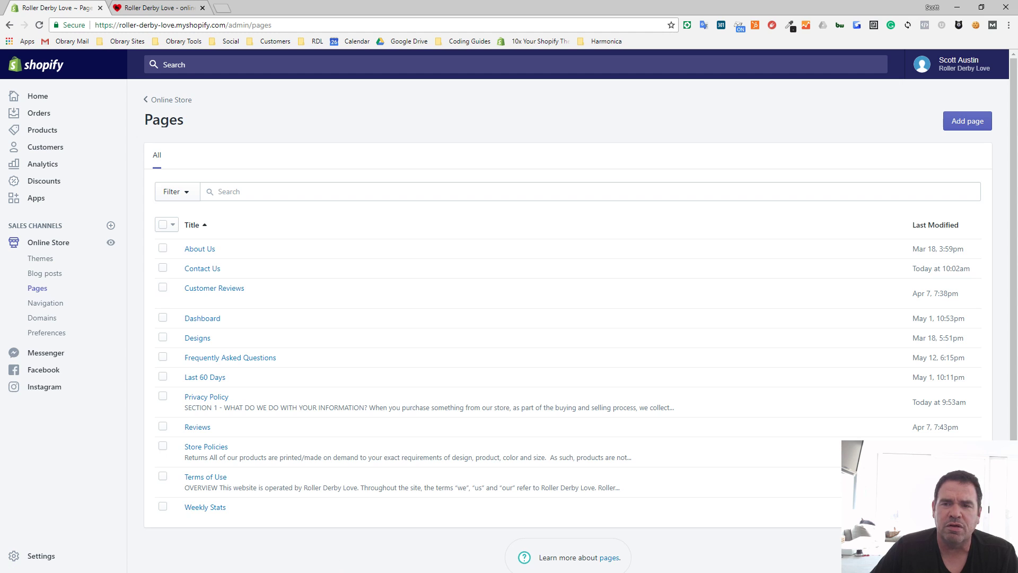
pyautogui.click(961, 128)
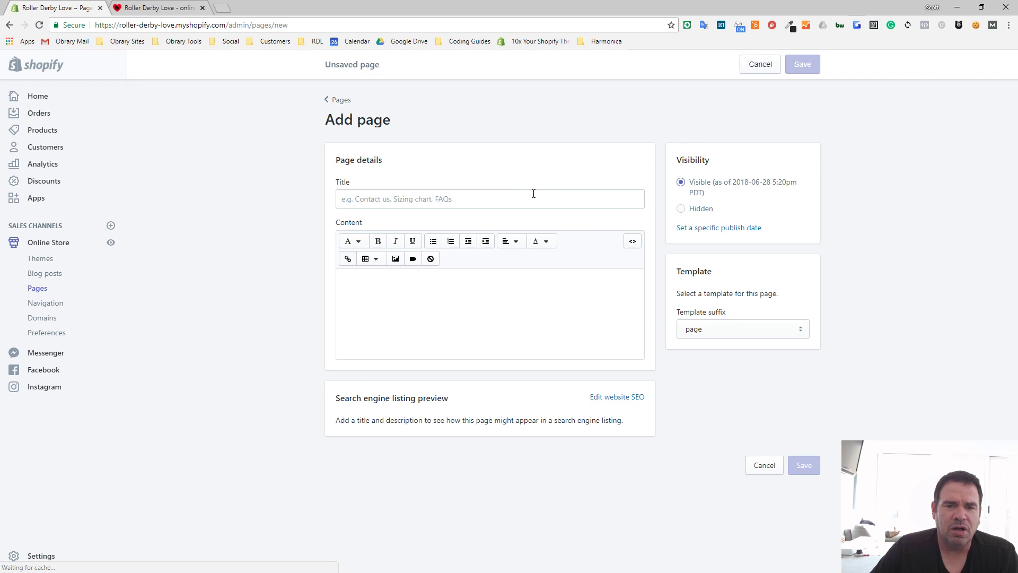
pyautogui.click(406, 198)
pyautogui.write('Example')
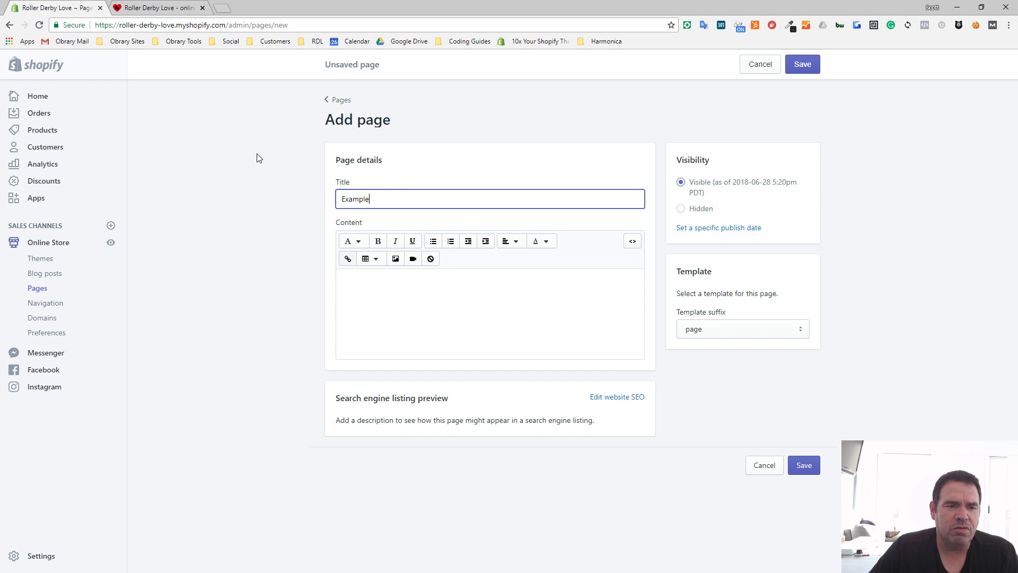
# - Check the available template suffixes, keep the default "page" template, and save the Example page
pyautogui.click(802, 332)
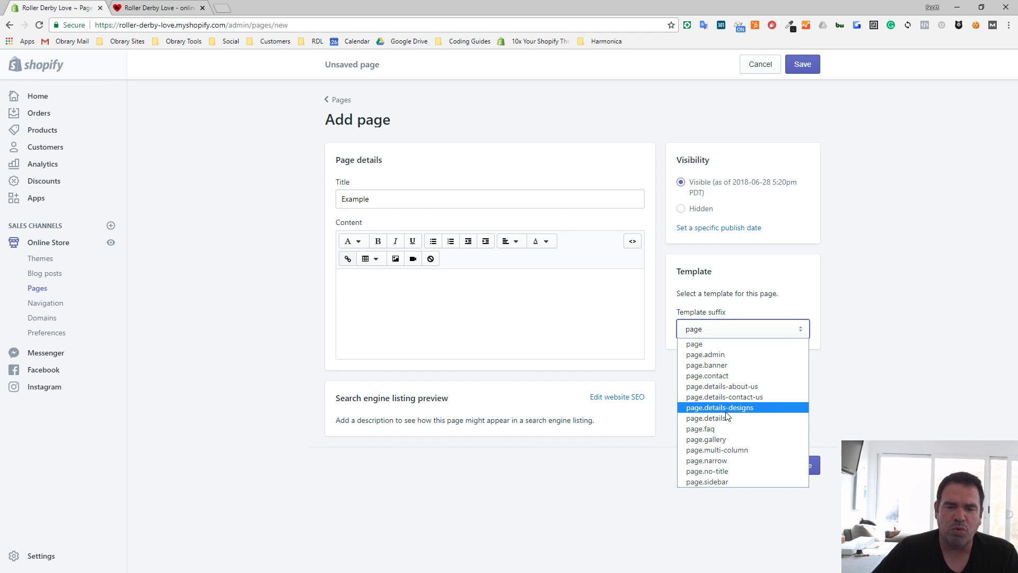
pyautogui.click(902, 130)
pyautogui.click(801, 64)
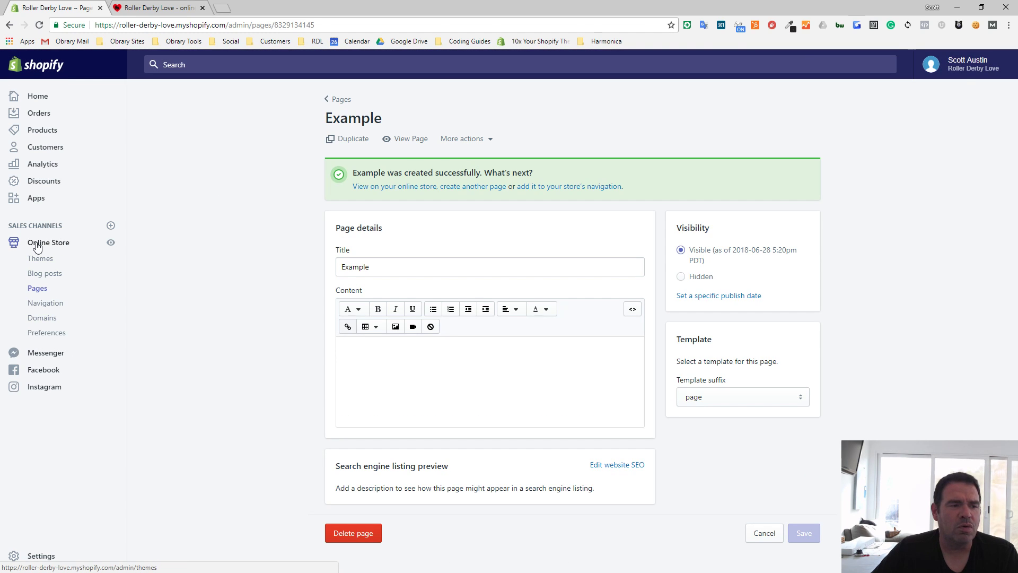
# - Open the code editor for the current Turbo theme and collapse the Layout folder
pyautogui.click(39, 263)
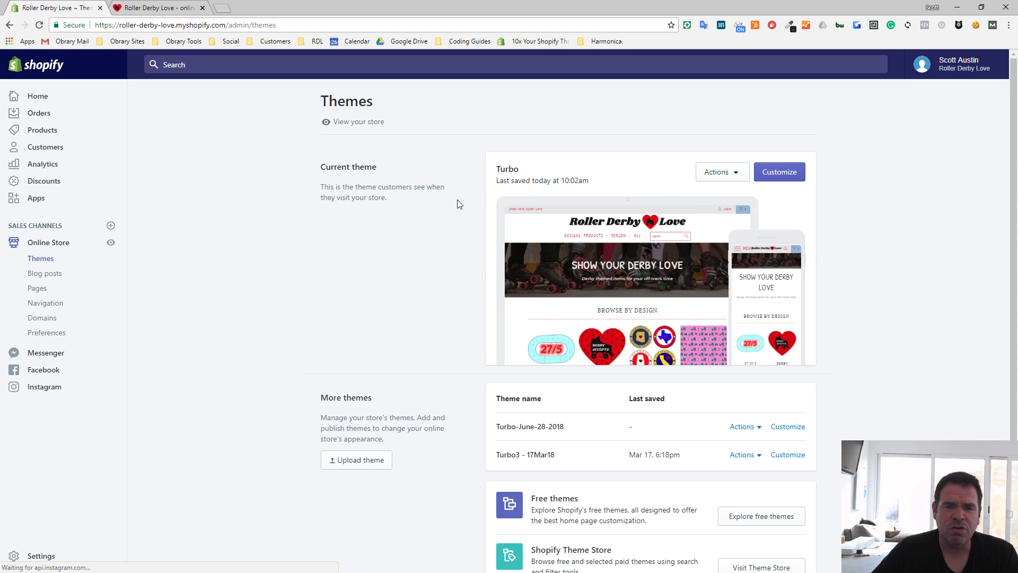
pyautogui.click(736, 176)
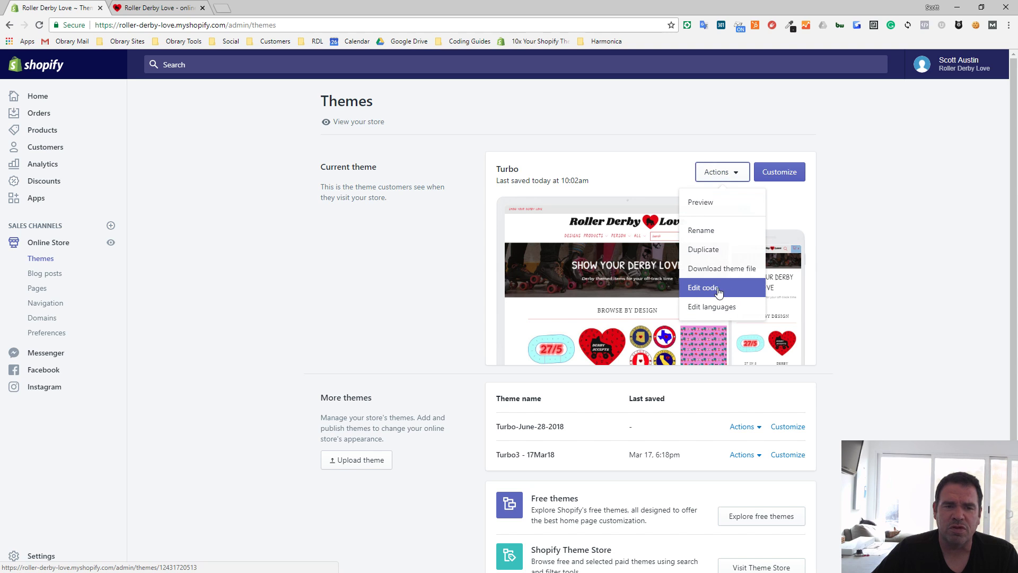
pyautogui.click(730, 174)
pyautogui.click(731, 174)
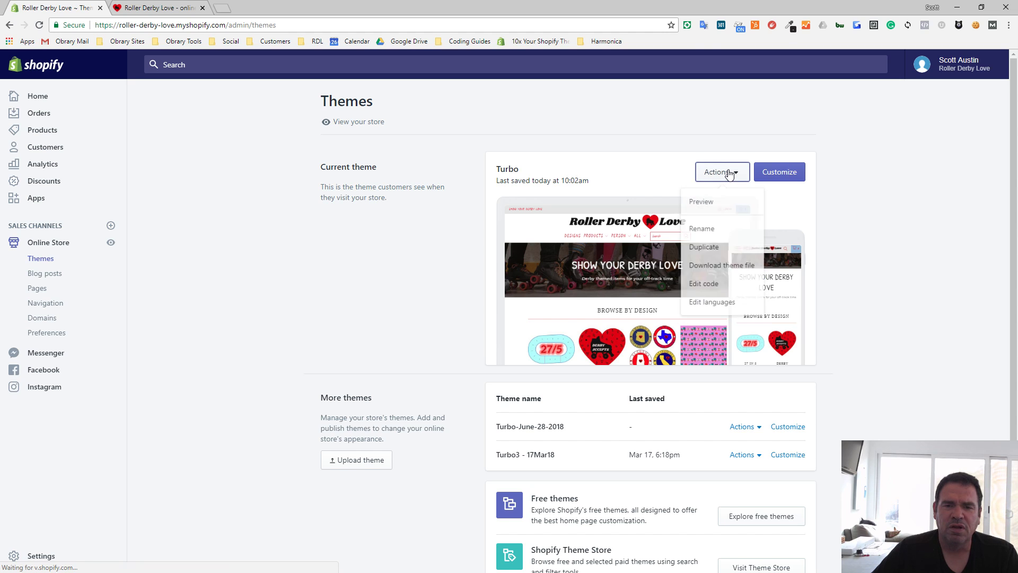
pyautogui.click(720, 294)
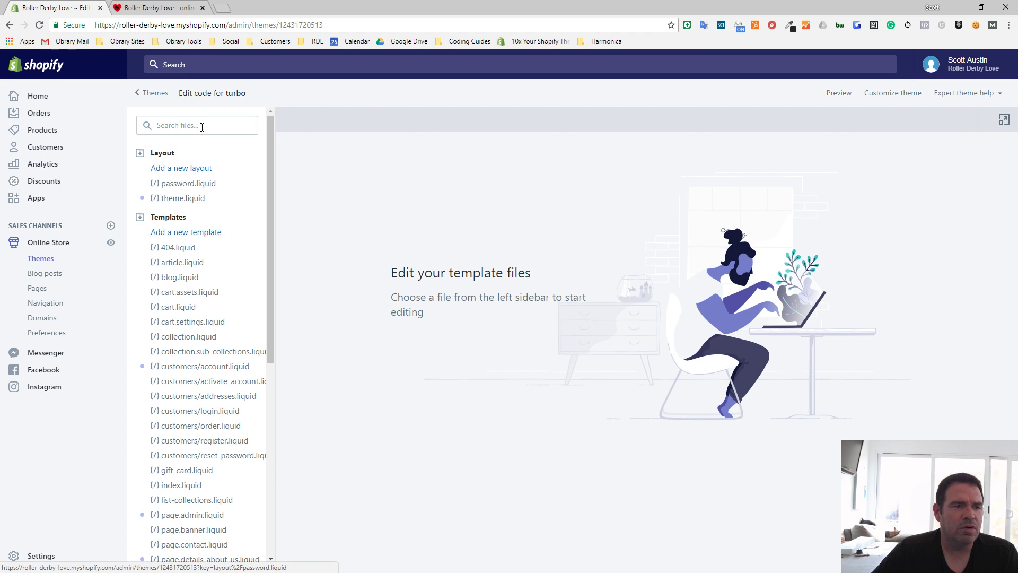
pyautogui.click(160, 155)
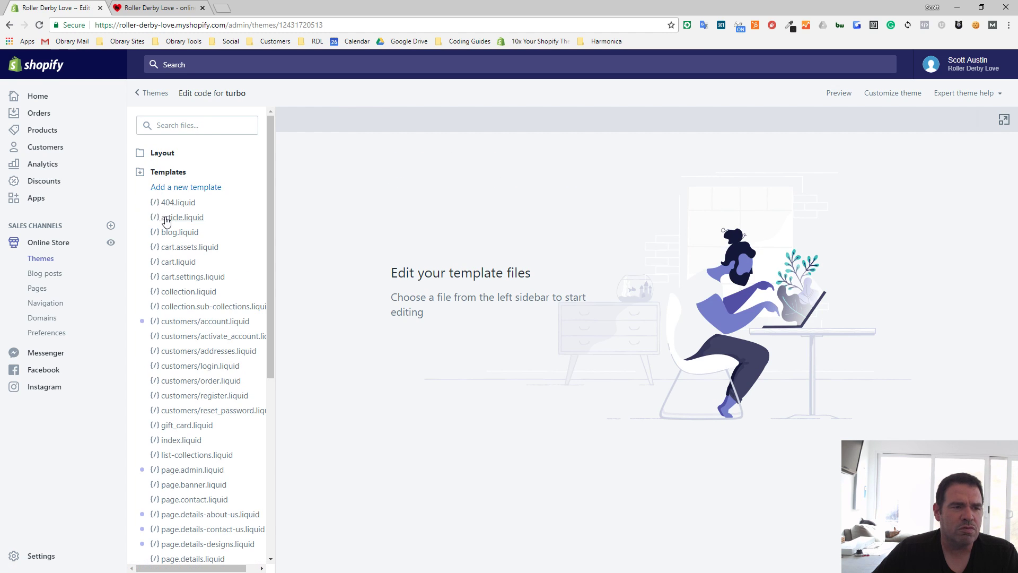
# - Start a new theme template and set its type to page
pyautogui.scroll(-2, 165, 221)
pyautogui.scroll(-4, 168, 223)
pyautogui.scroll(6, 171, 300)
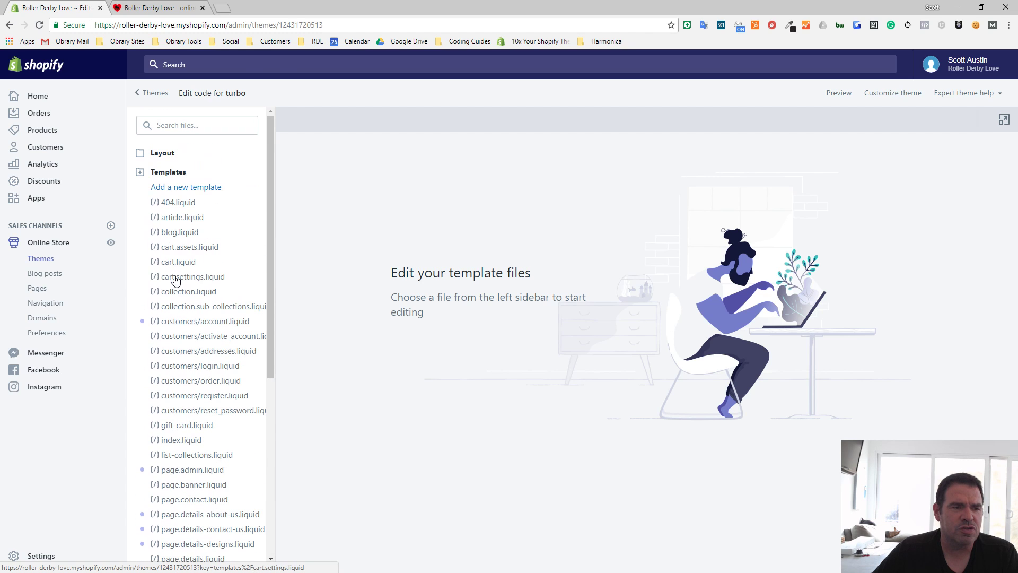
pyautogui.click(162, 192)
pyautogui.click(501, 154)
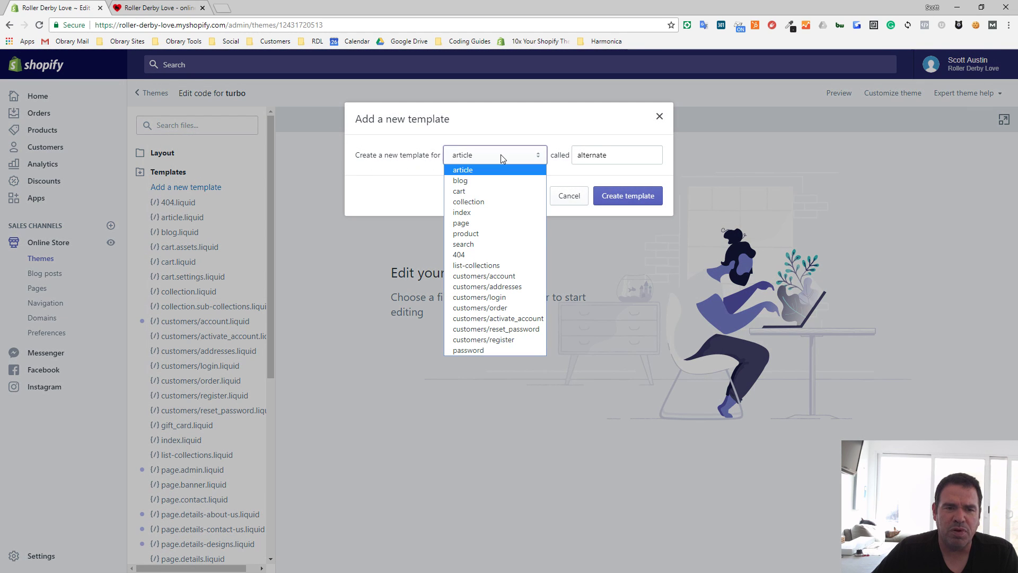
pyautogui.click(474, 224)
# - Name the new page template "details-example" and create it
pyautogui.doubleClick(605, 157)
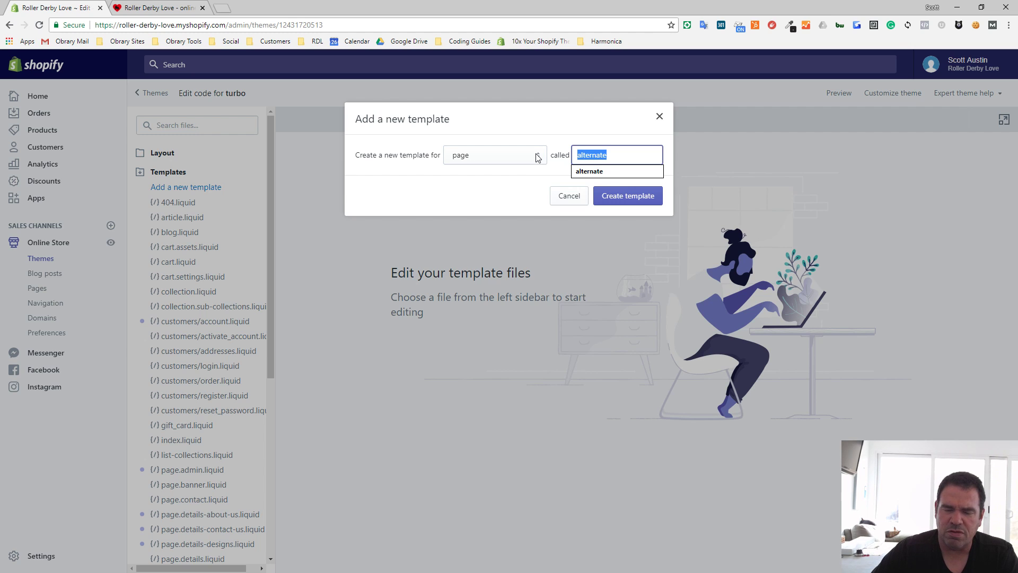
pyautogui.write('deta')
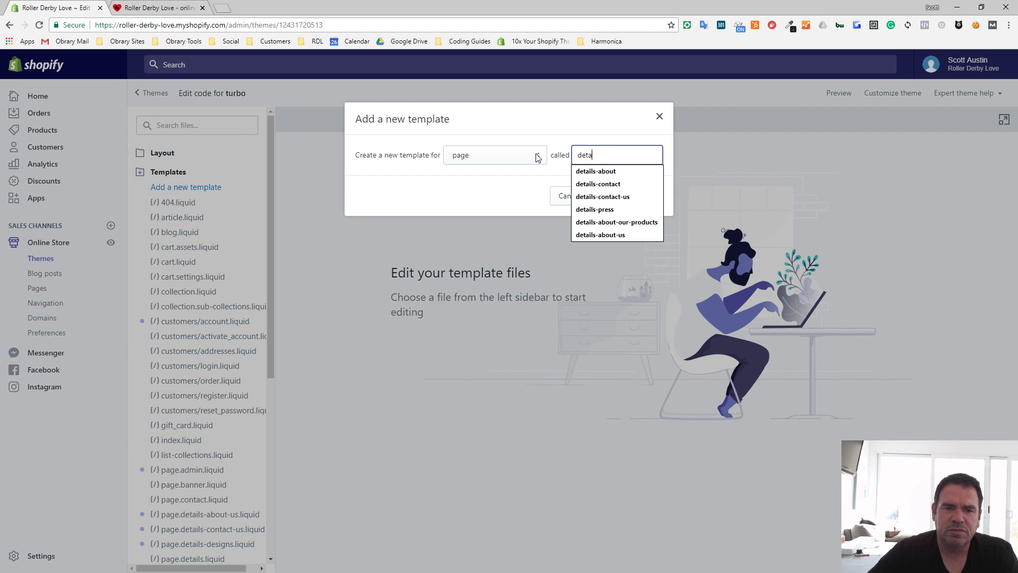
pyautogui.write('ils-exap')
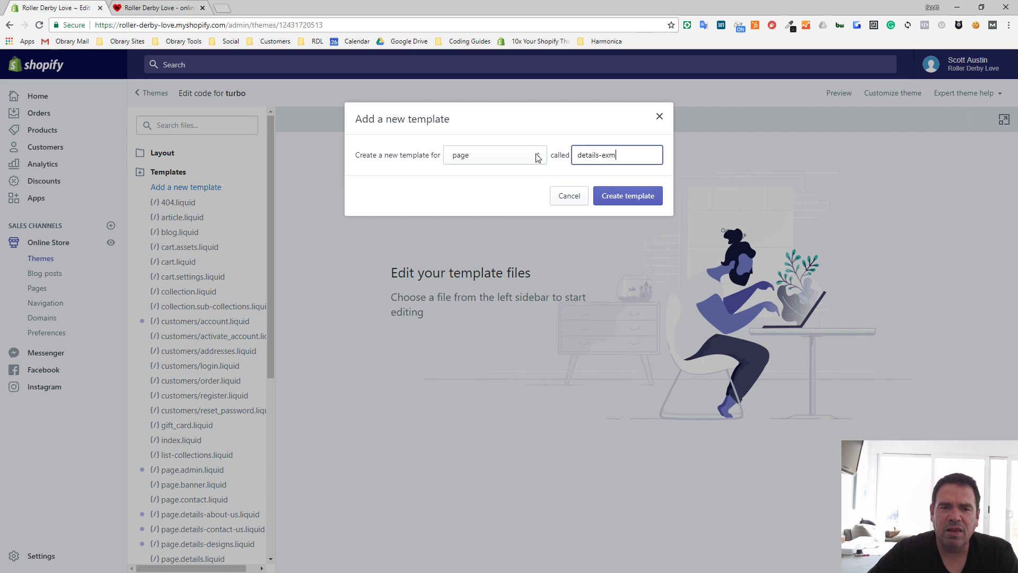
pyautogui.write('m')
pyautogui.press('BackSpace')
pyautogui.press('BackSpace')
pyautogui.write('mple')
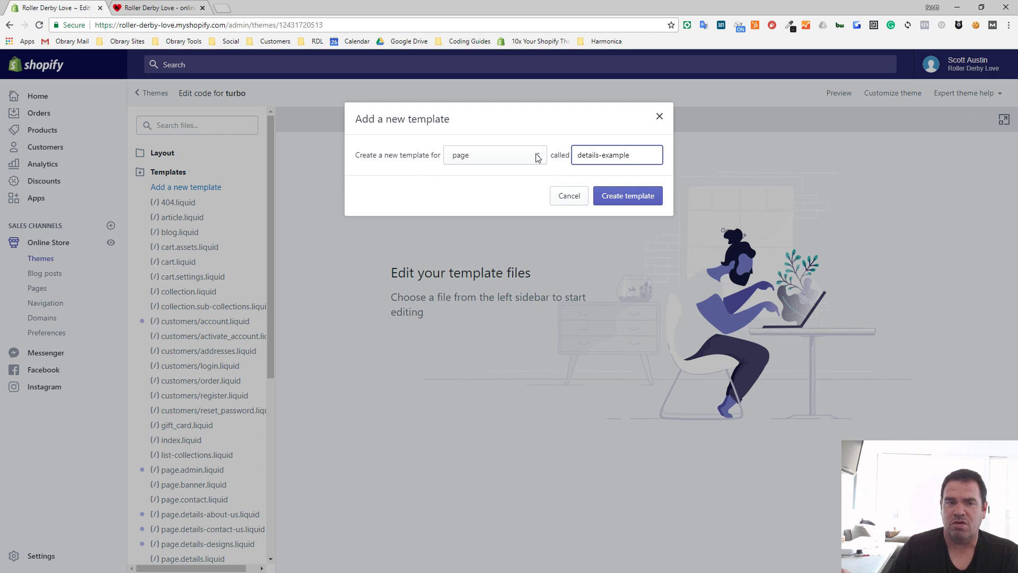
pyautogui.click(616, 198)
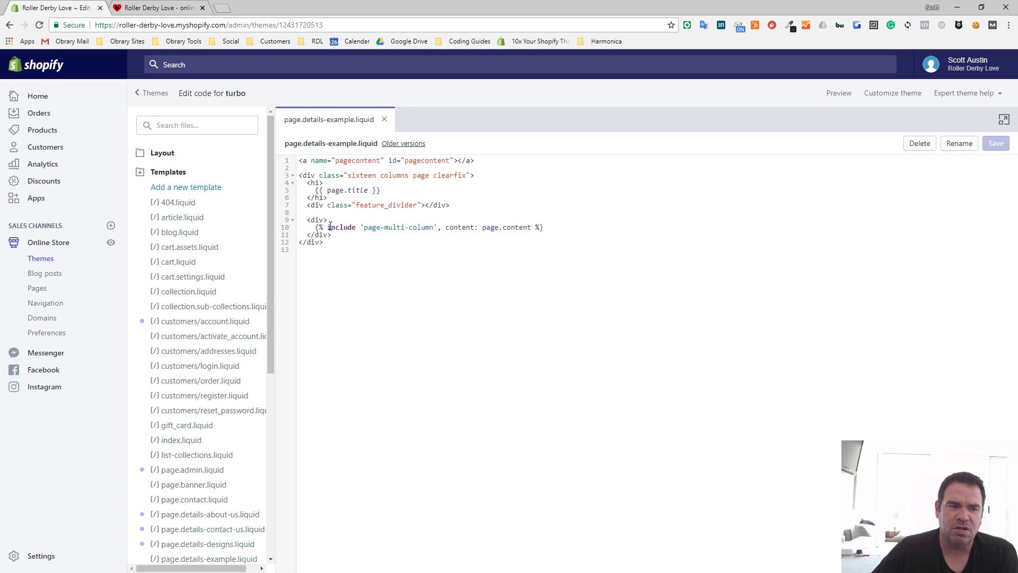
# - Open page.details.liquid and compare its code with the code in page.details-example.liquid
pyautogui.scroll(-5, 150, 313)
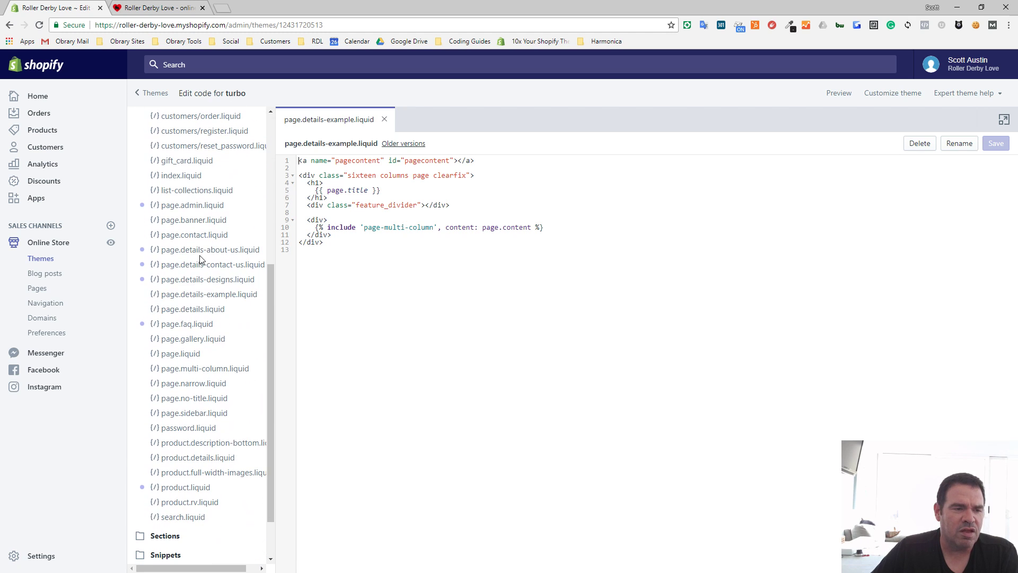
pyautogui.click(206, 312)
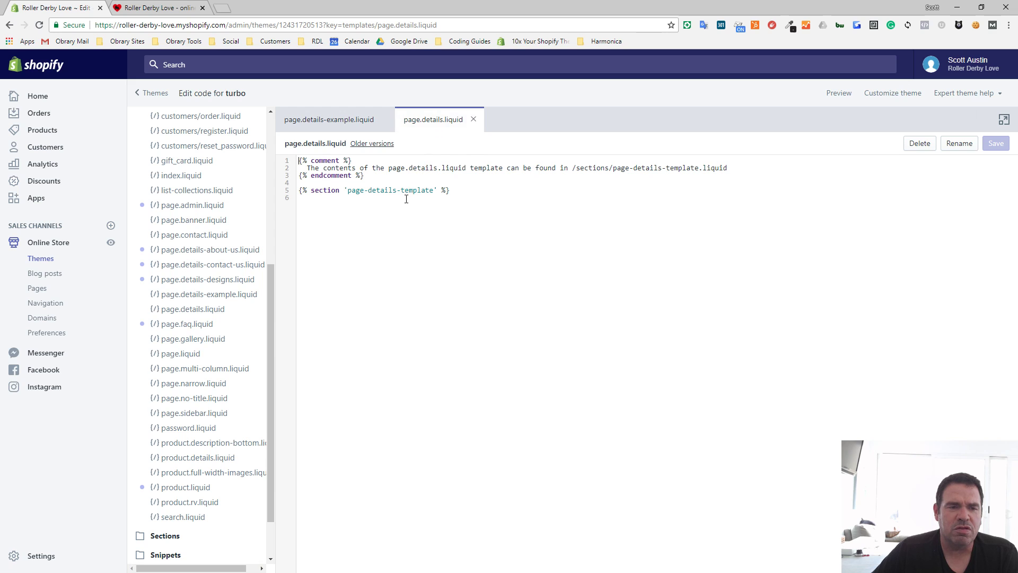
pyautogui.click(339, 122)
pyautogui.click(441, 122)
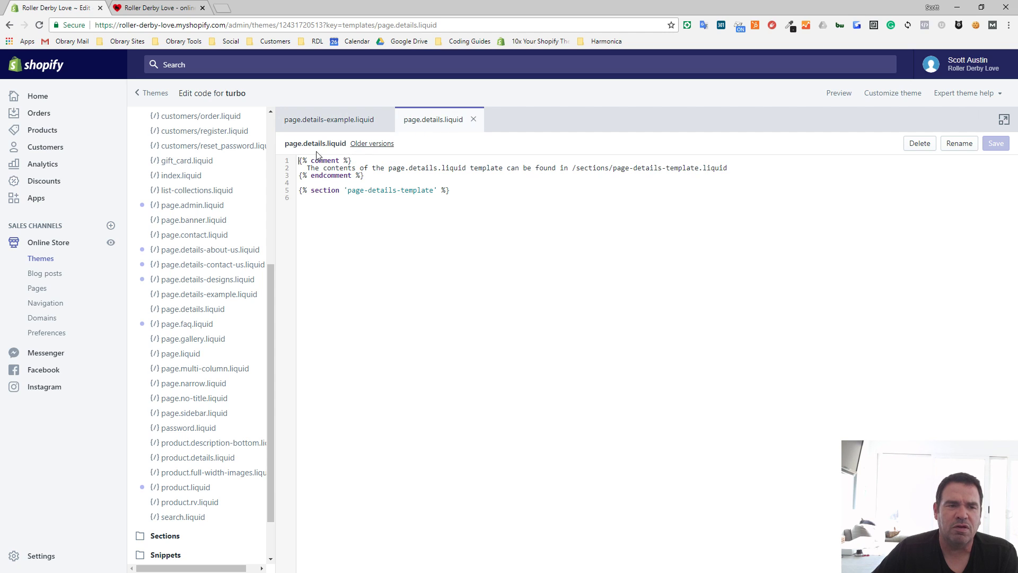
pyautogui.click(328, 122)
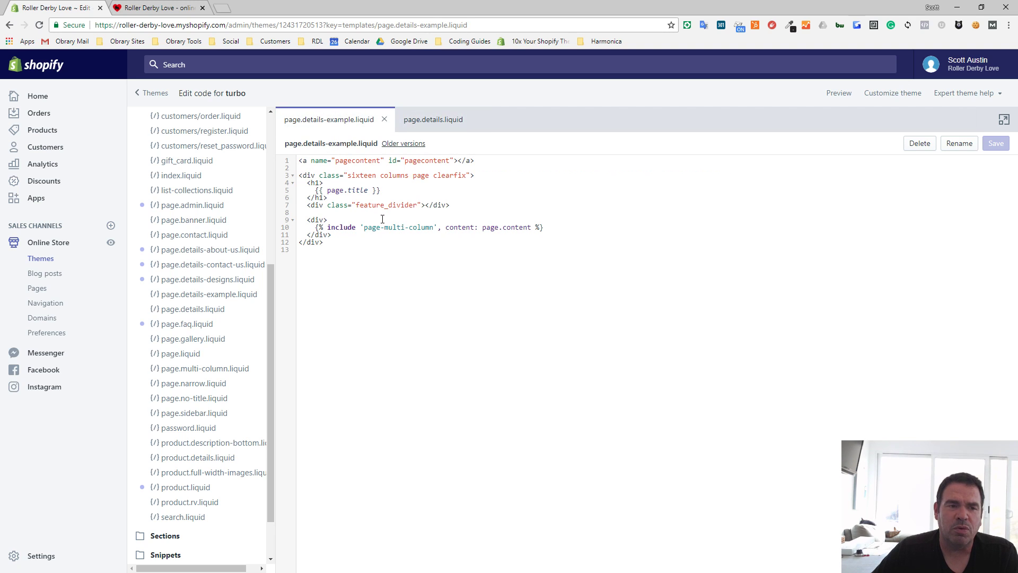
# - Replace all the code in page.details-example.liquid with a copy of the page.details.liquid code and save the file
pyautogui.moveTo(363, 253); pyautogui.dragTo(284, 123)
pyautogui.press('BackSpace')
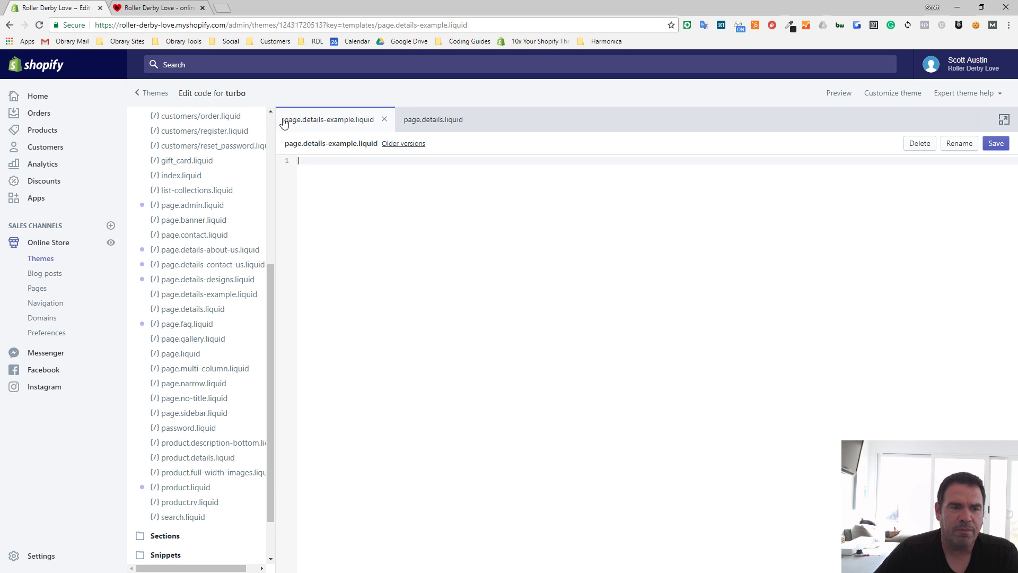
pyautogui.click(448, 123)
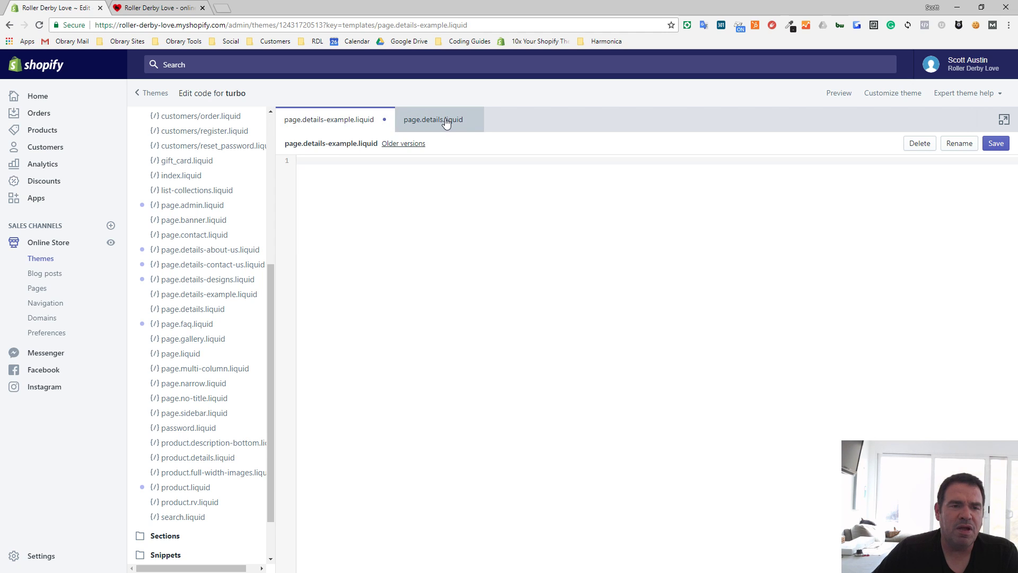
pyautogui.click(485, 240)
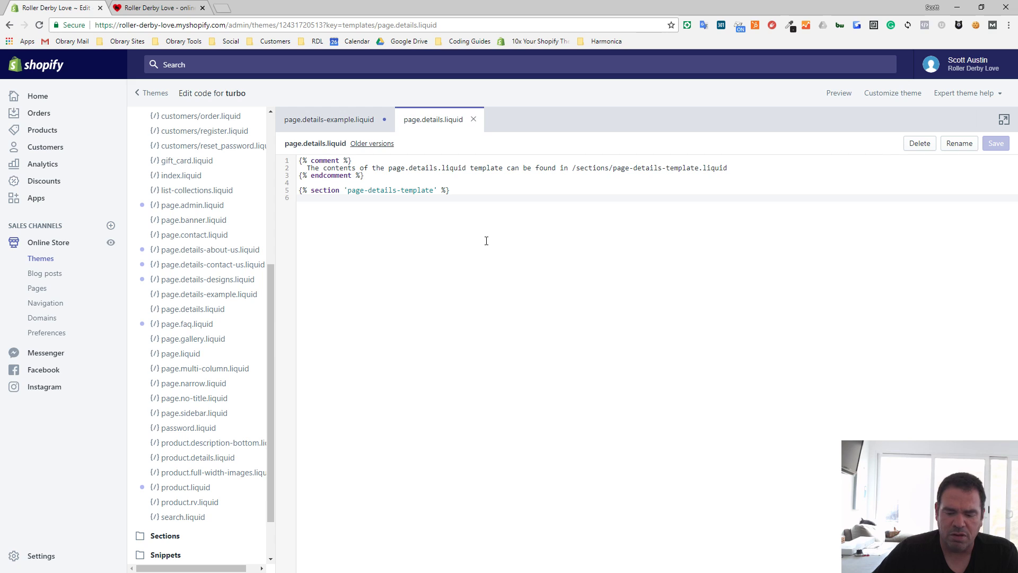
pyautogui.hotkey('ctrl', 'a')
pyautogui.rightClick(485, 173)
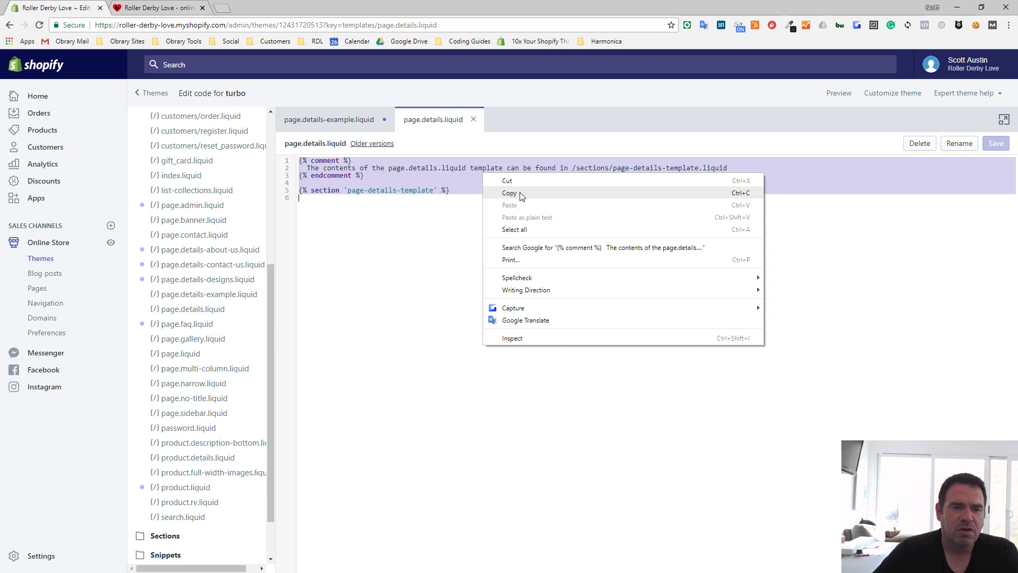
pyautogui.click(522, 194)
pyautogui.click(318, 117)
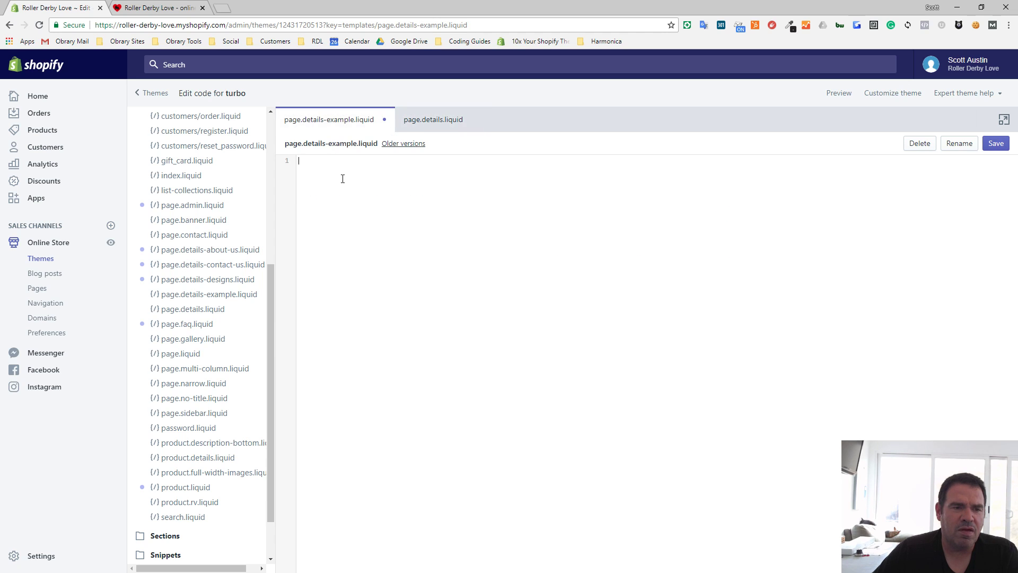
pyautogui.rightClick(342, 174)
pyautogui.click(382, 239)
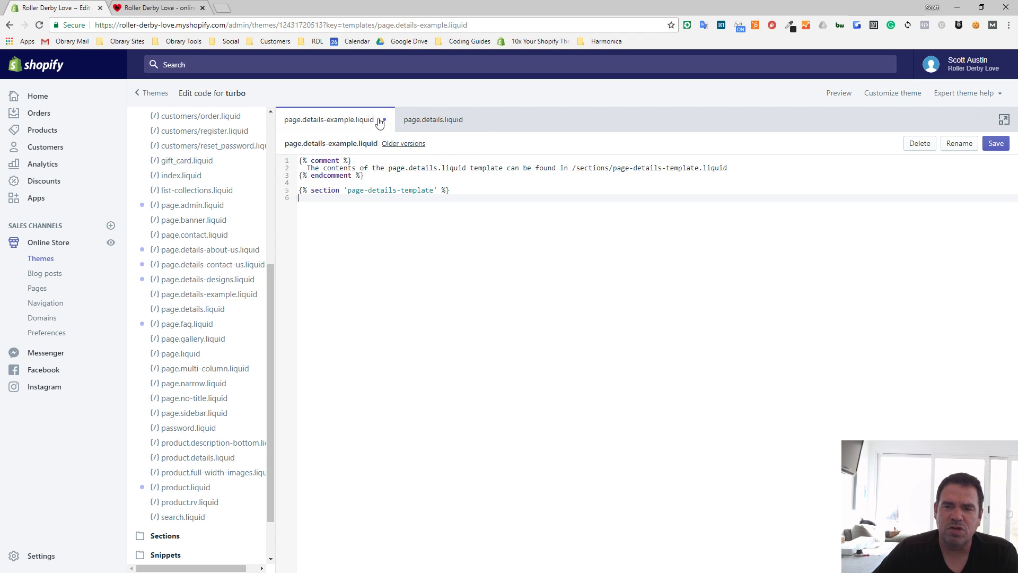
pyautogui.click(996, 145)
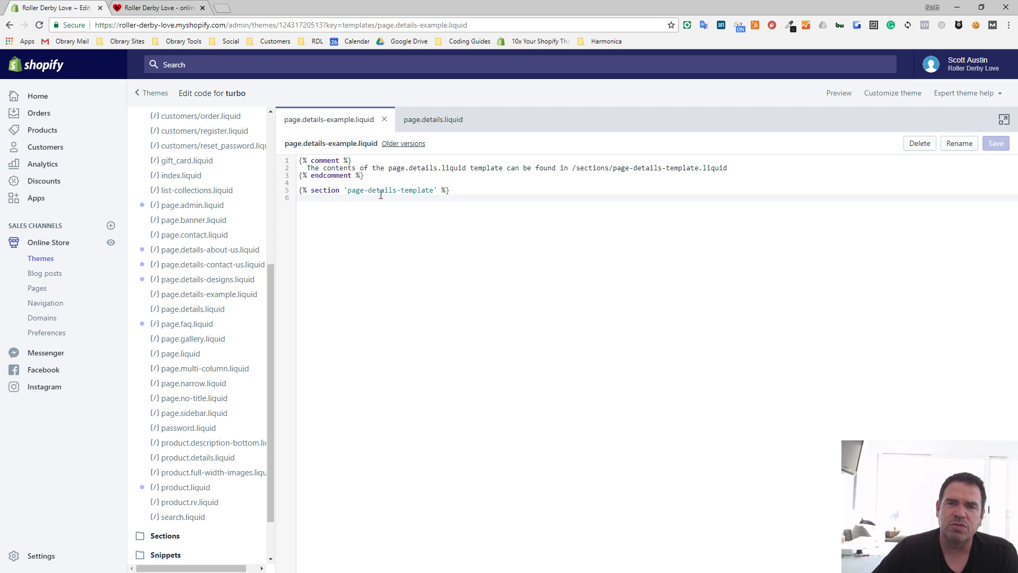
# - Change the section reference in page.details-example.liquid to 'page-details-example-template' and save the file
pyautogui.click(397, 190)
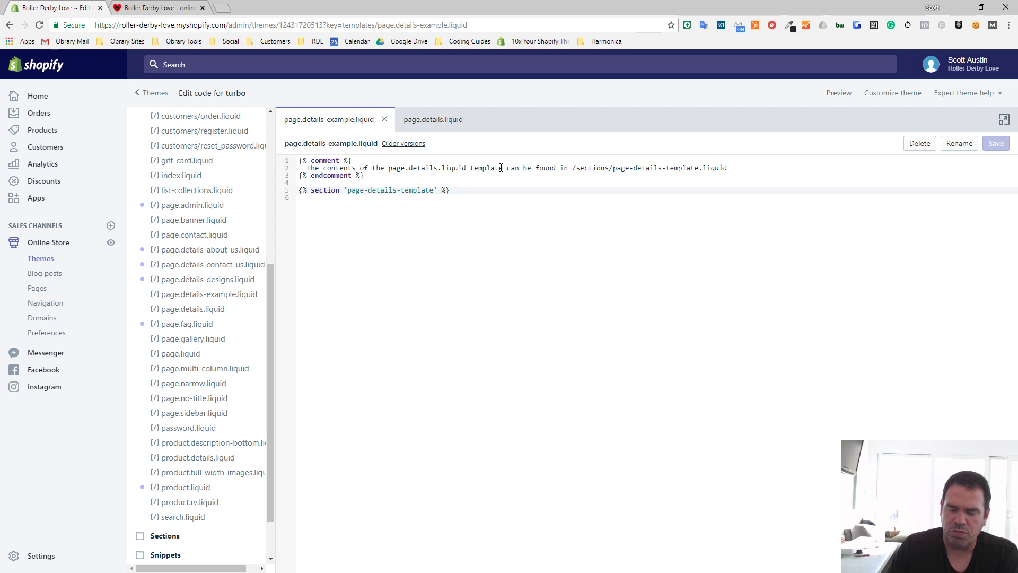
pyautogui.write('-examp')
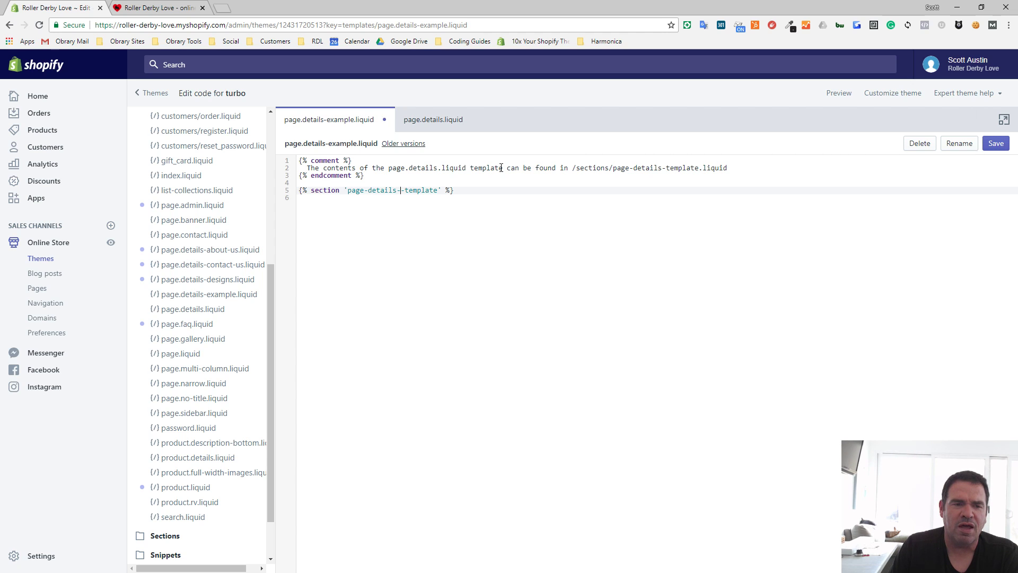
pyautogui.write('le')
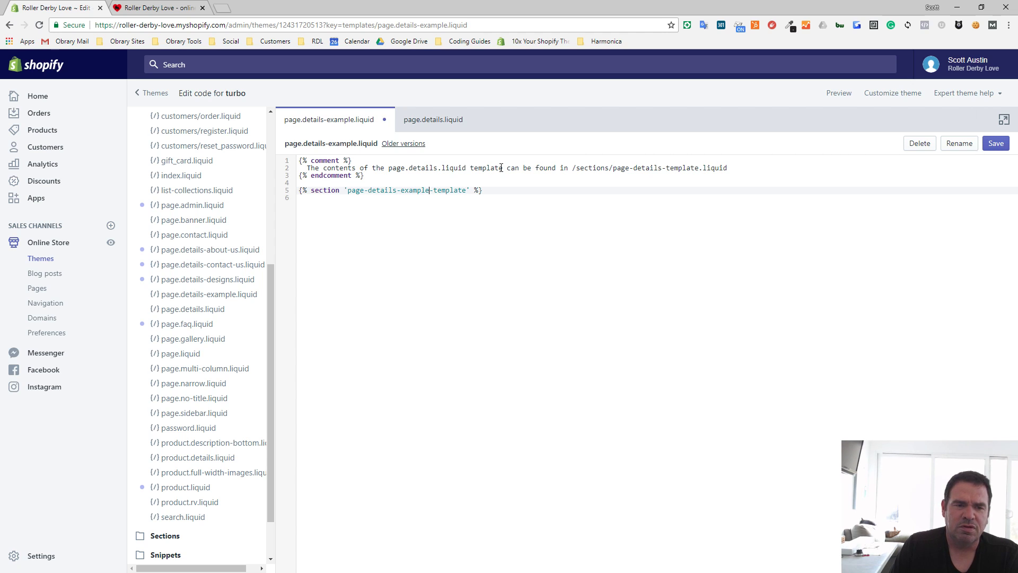
pyautogui.moveTo(430, 190); pyautogui.dragTo(365, 190)
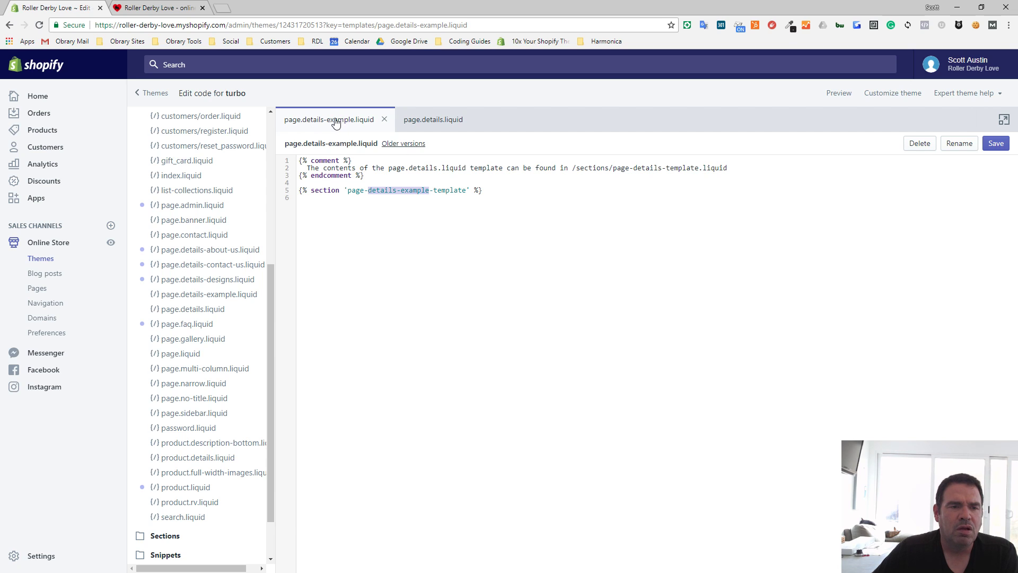
pyautogui.click(514, 193)
pyautogui.click(995, 147)
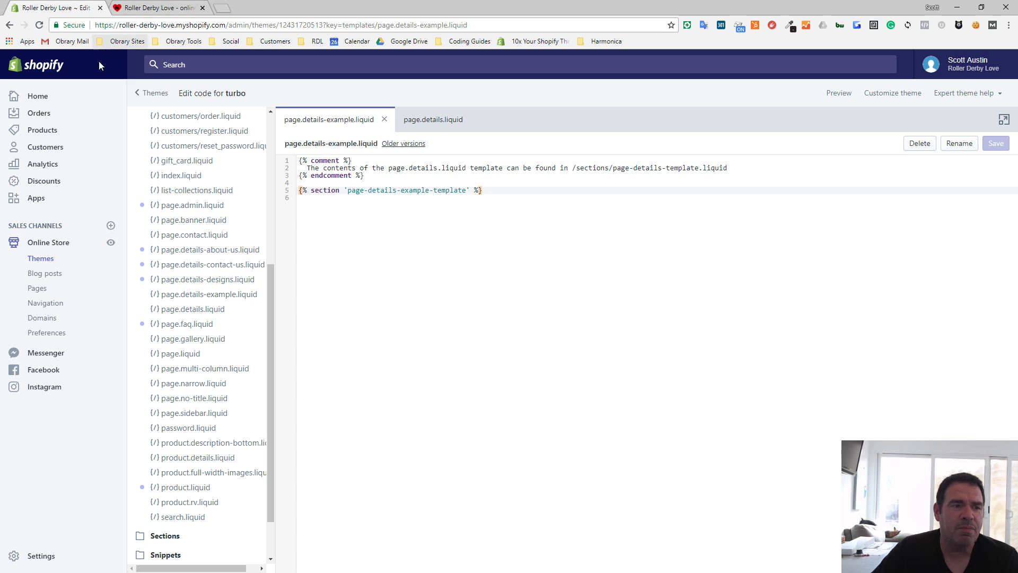
# - Open the store's pages in a separate browser tab, assign the page.details-example template to the saved Example page, and view it on the storefront
pyautogui.rightClick(37, 296)
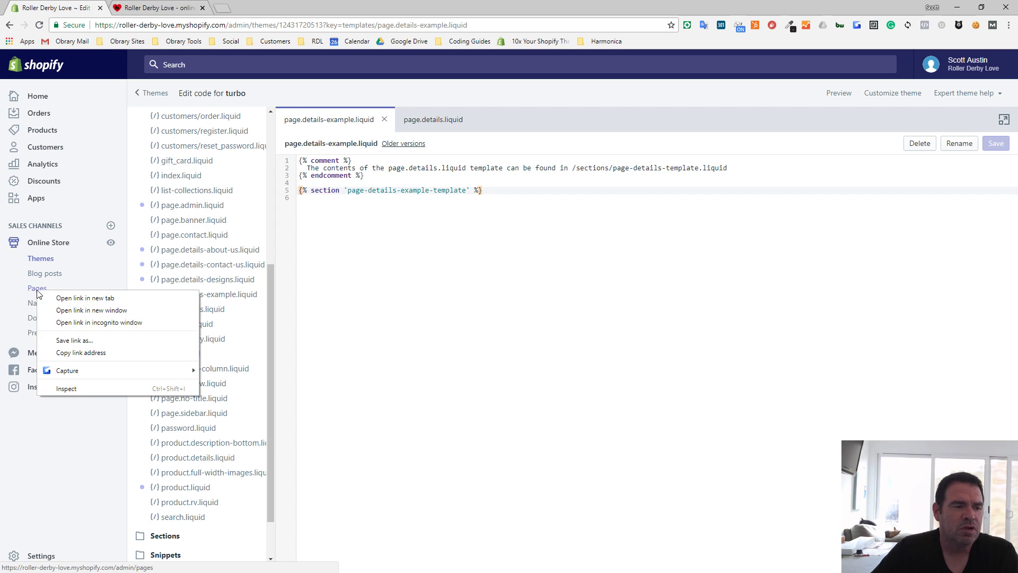
pyautogui.click(80, 299)
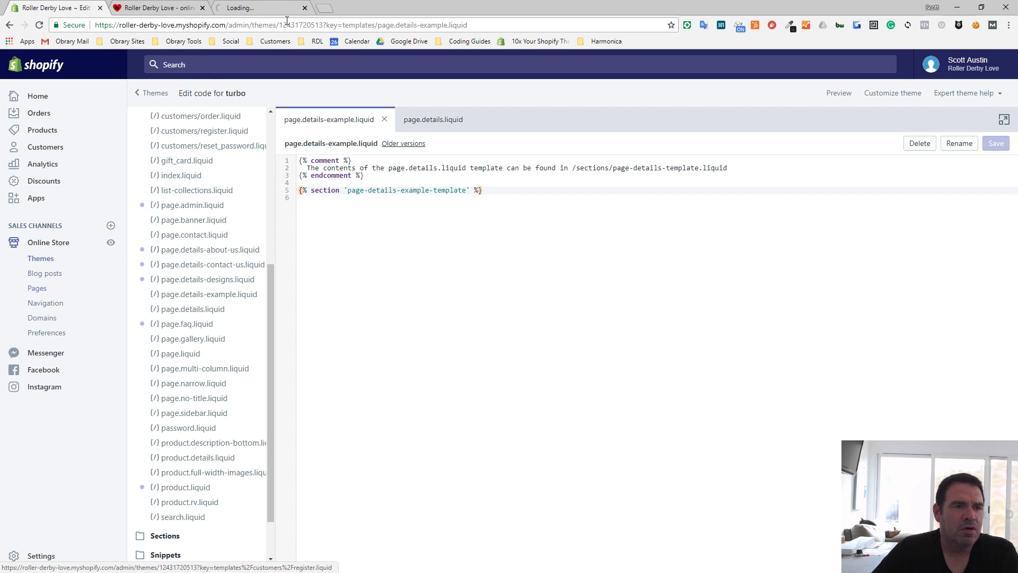
pyautogui.click(275, 9)
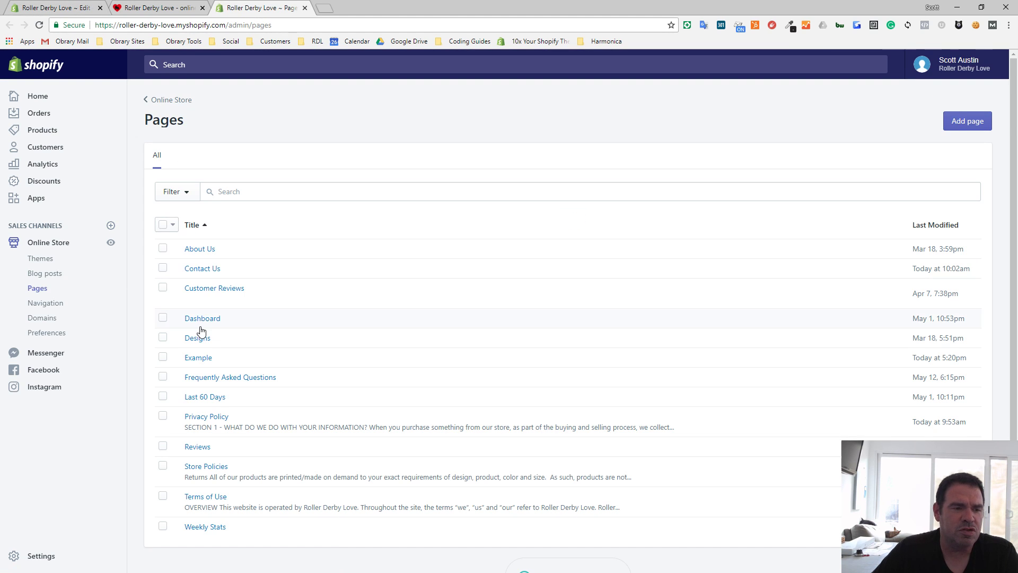
pyautogui.click(202, 357)
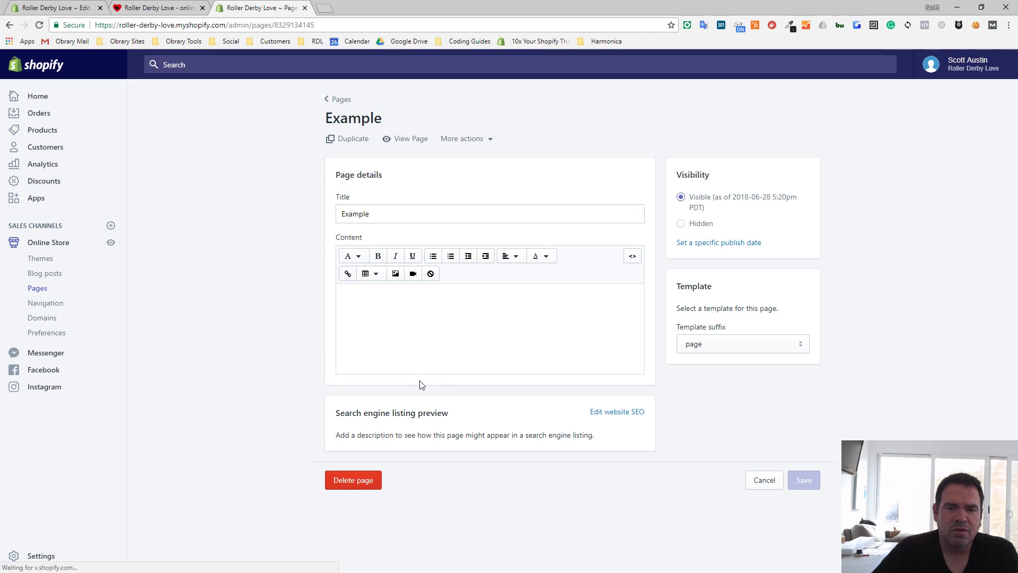
pyautogui.click(801, 348)
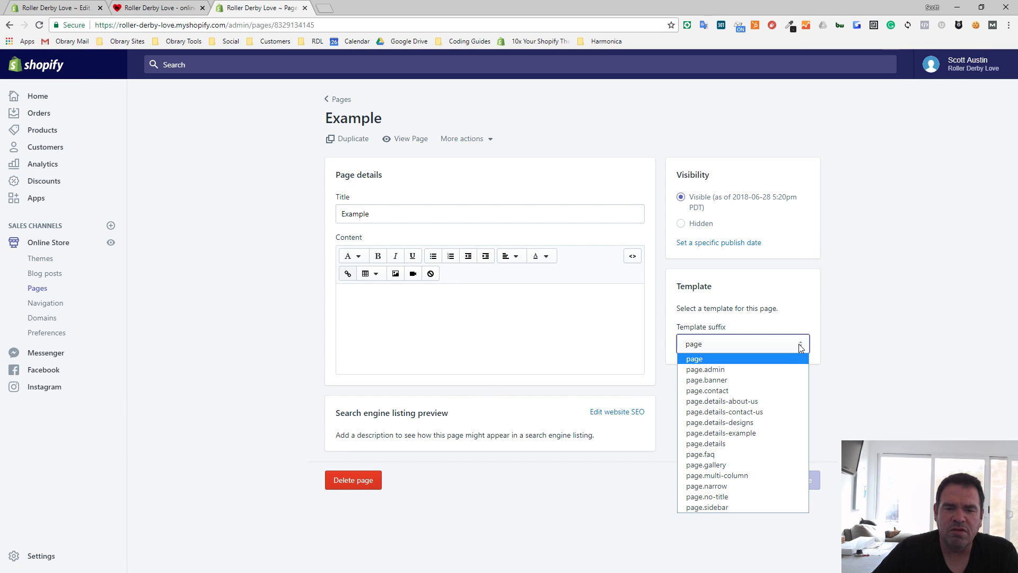
pyautogui.click(755, 433)
pyautogui.click(802, 480)
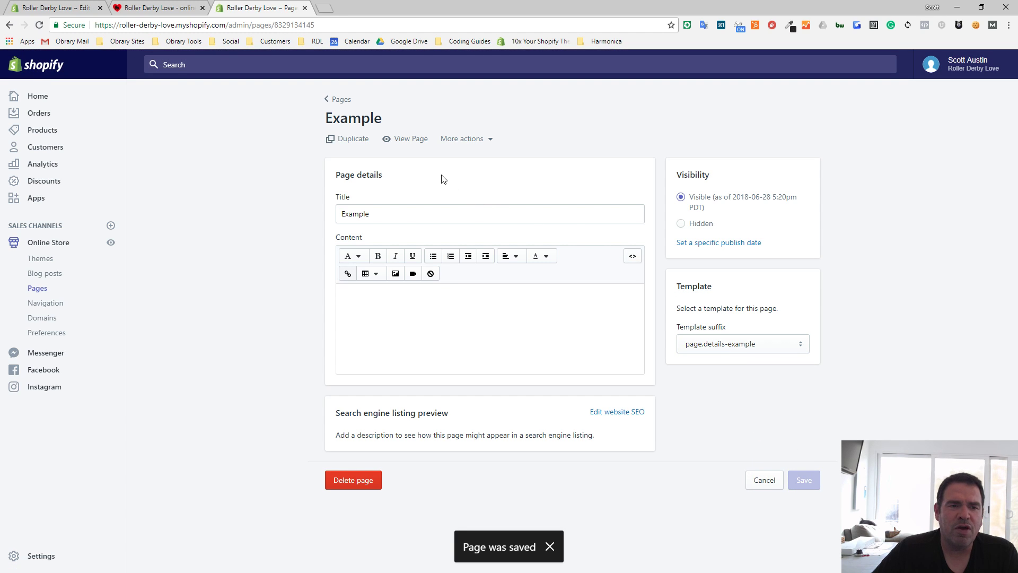
pyautogui.click(409, 140)
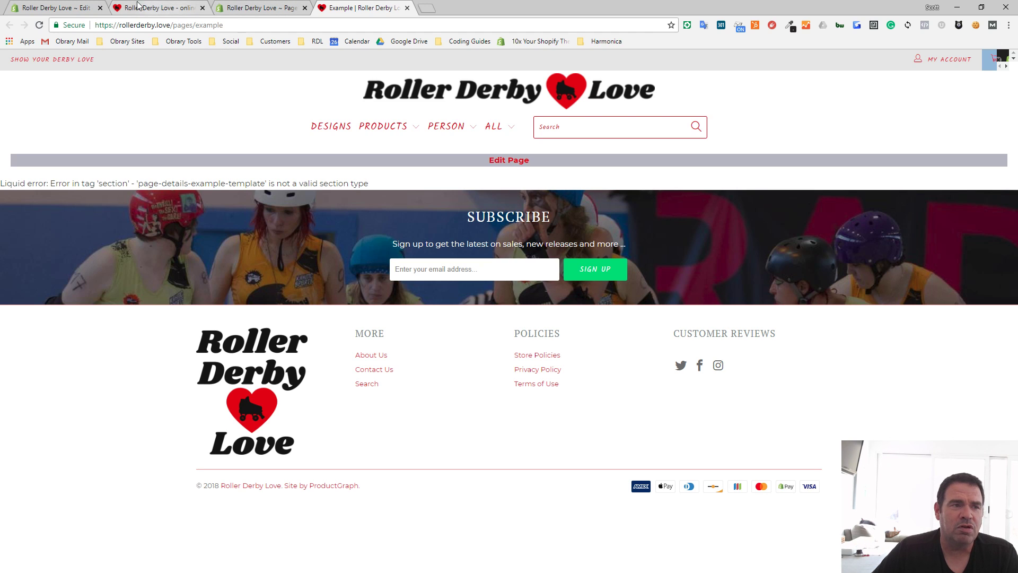
# - Return to the theme code and copy the section name page-details-example-template from page.details-example.liquid
pyautogui.click(36, 7)
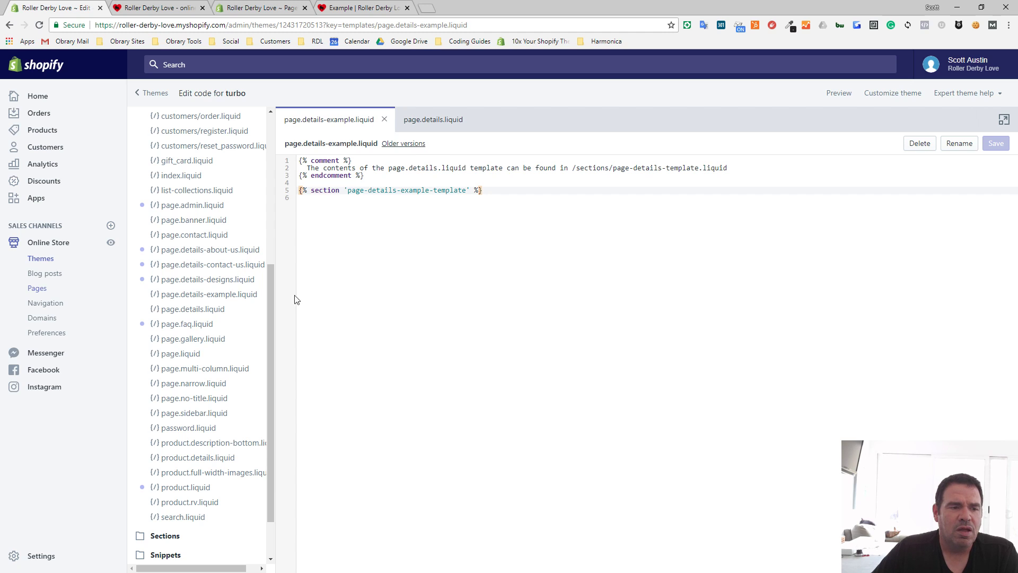
pyautogui.click(456, 192)
pyautogui.moveTo(467, 191); pyautogui.dragTo(348, 191)
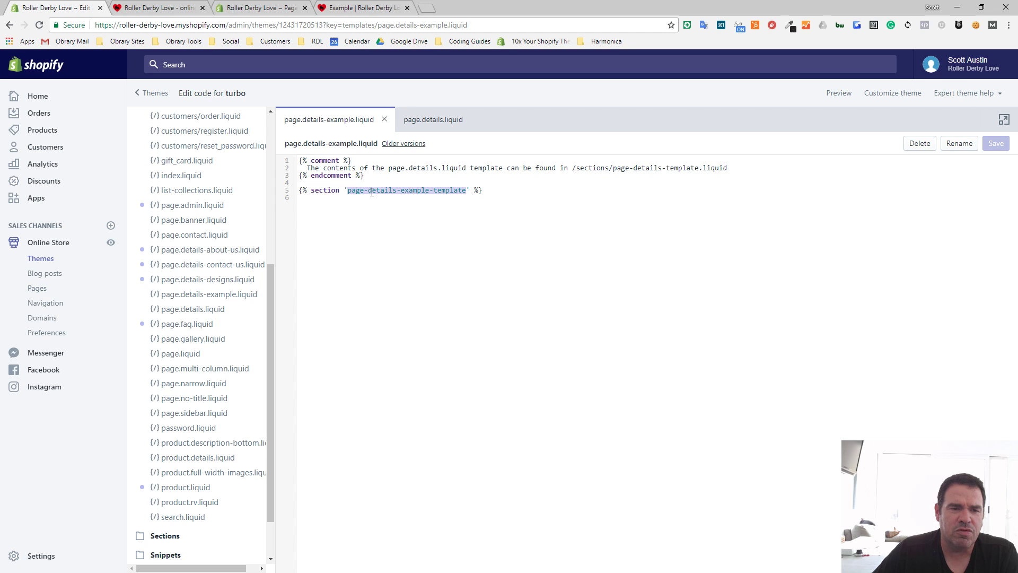
pyautogui.rightClick(372, 192)
pyautogui.click(396, 212)
# - Create a new theme section with the copied name, page-details-example-template
pyautogui.scroll(-1, 183, 466)
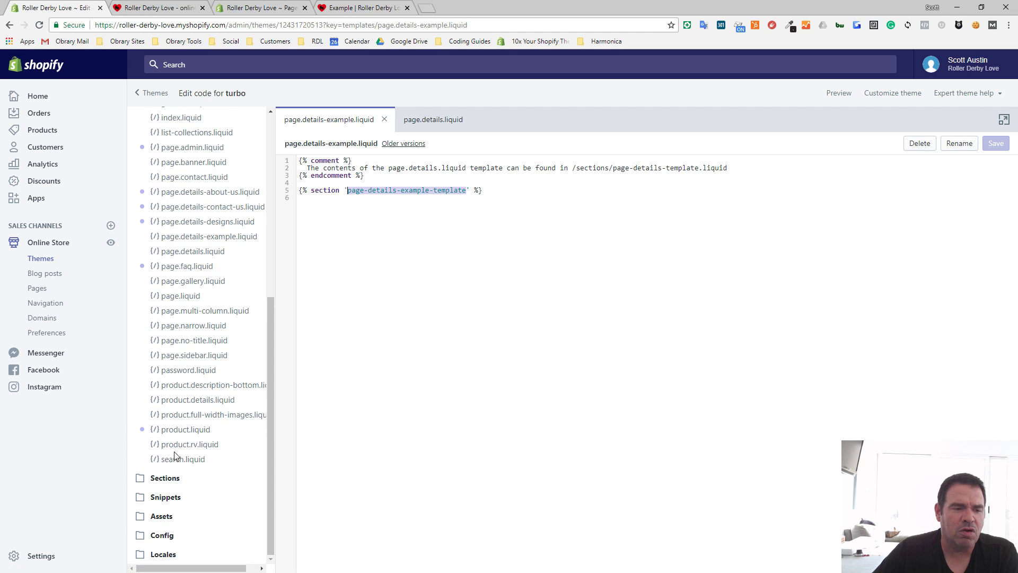
pyautogui.click(164, 479)
pyautogui.scroll(-6, 175, 466)
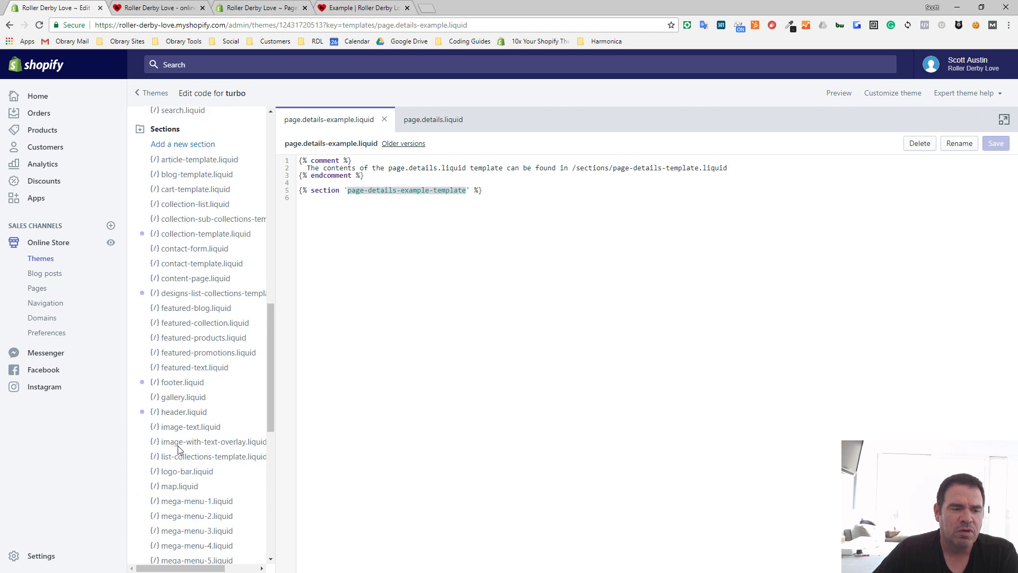
pyautogui.click(177, 140)
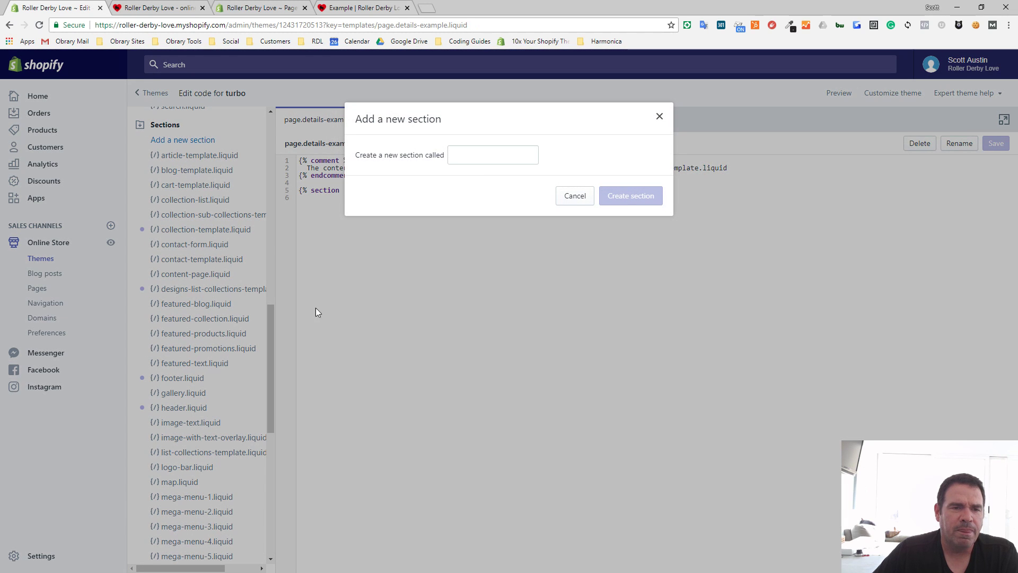
pyautogui.rightClick(470, 155)
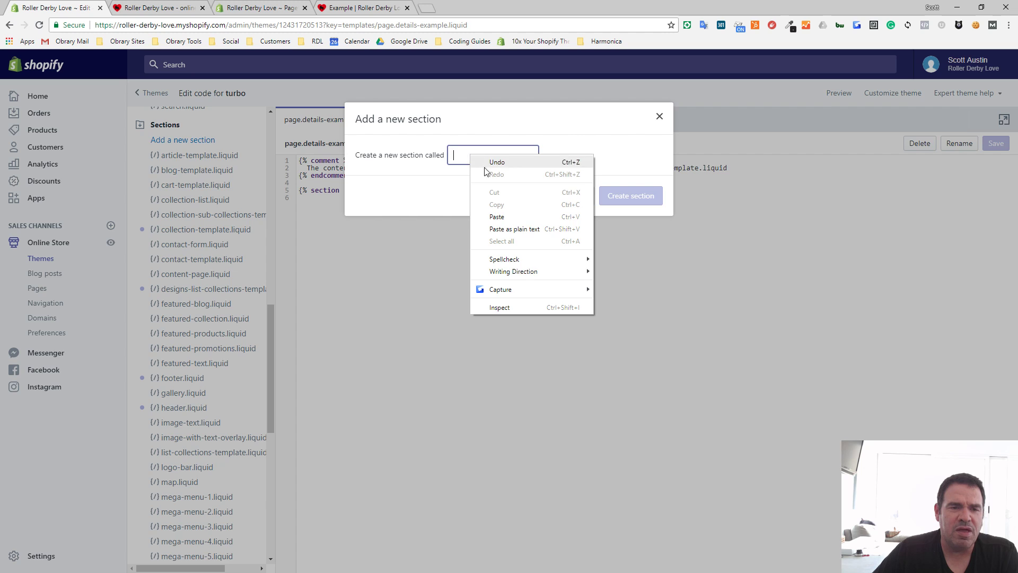
pyautogui.click(497, 217)
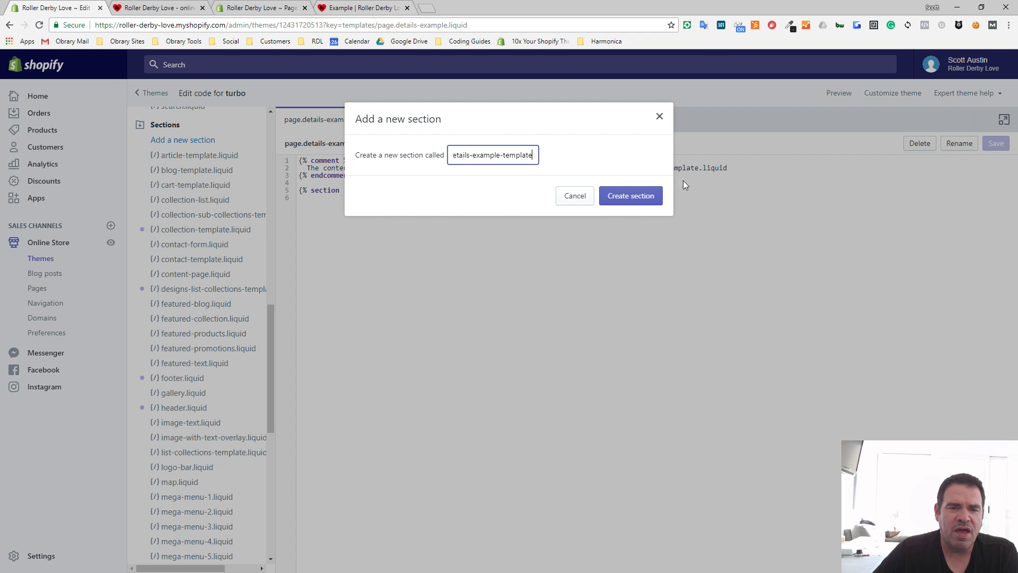
pyautogui.click(622, 203)
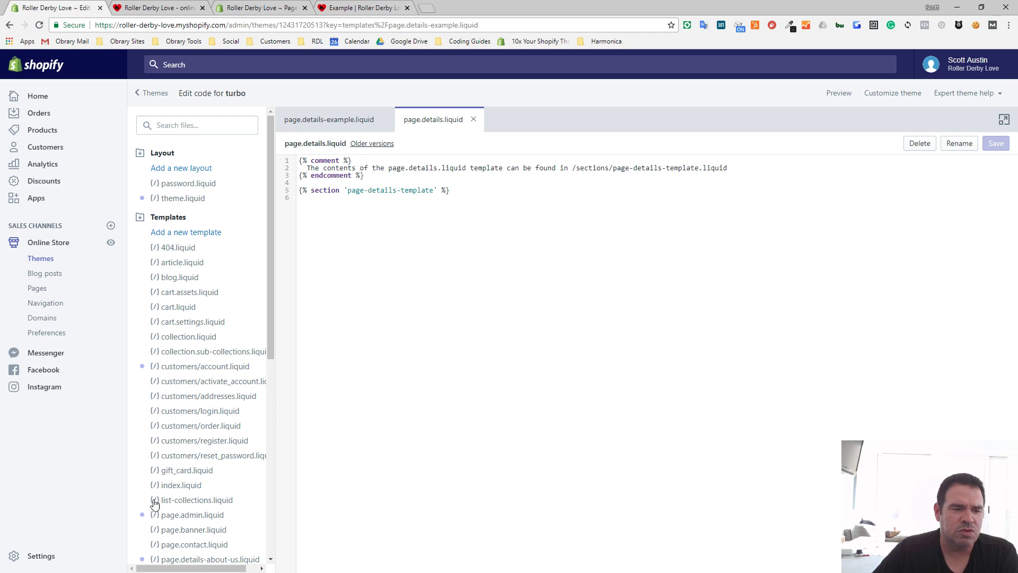
# - Close both open template files and open page-details-example-template.liquid from the theme's sections
pyautogui.click(473, 119)
pyautogui.click(384, 119)
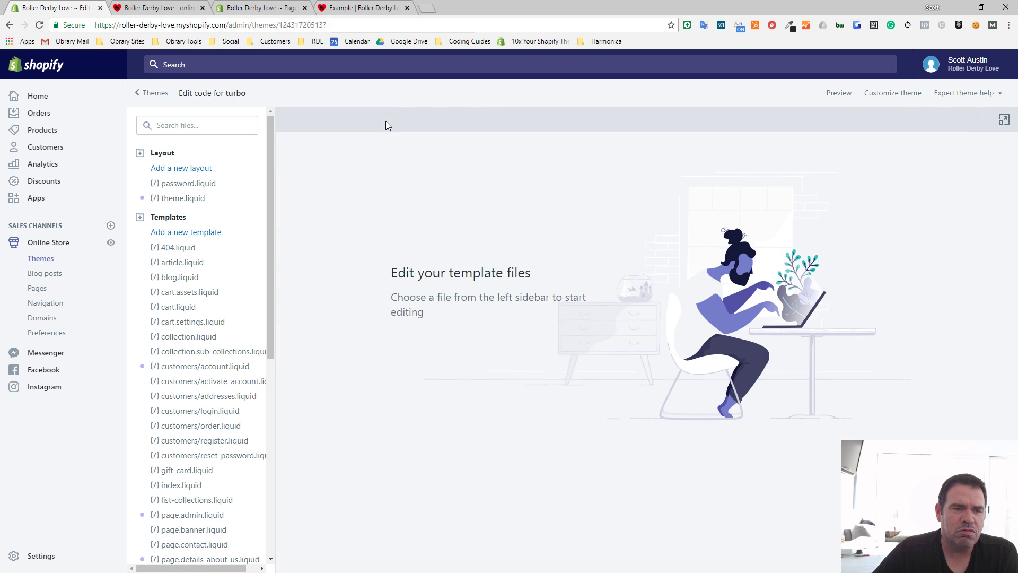
pyautogui.scroll(-3, 211, 392)
pyautogui.scroll(-4, 211, 393)
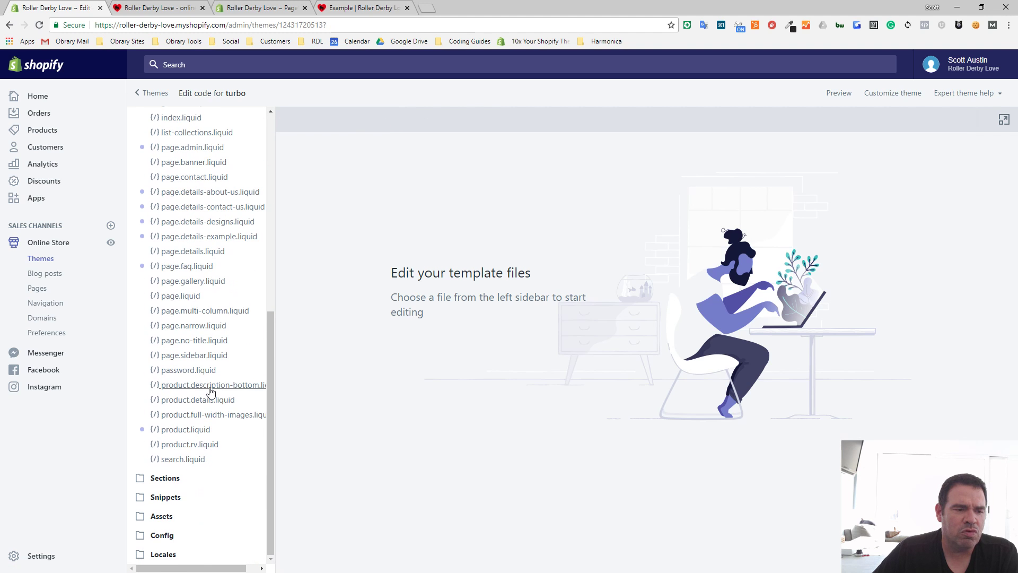
pyautogui.click(163, 479)
pyautogui.scroll(-8, 207, 432)
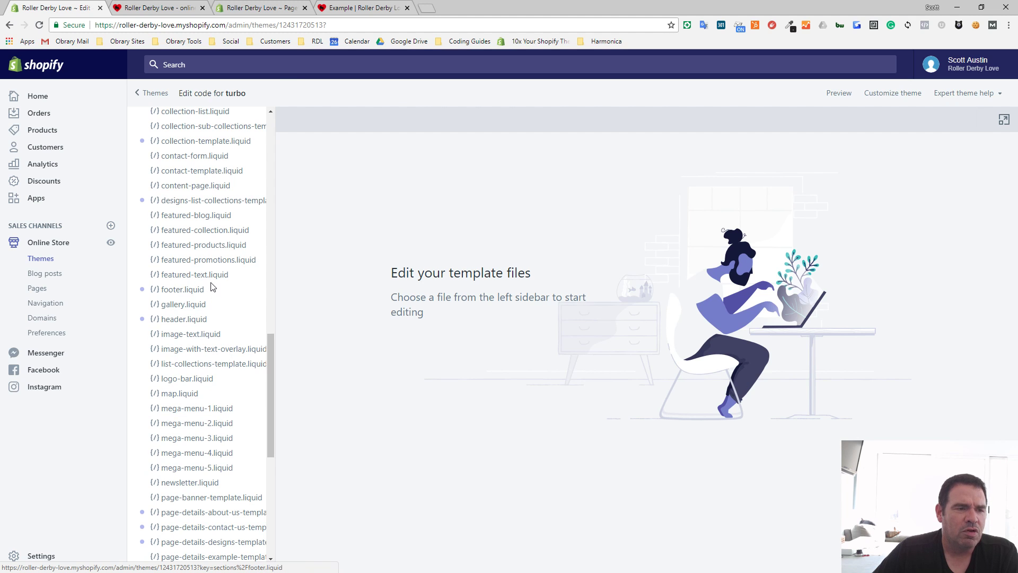
pyautogui.scroll(-5, 206, 344)
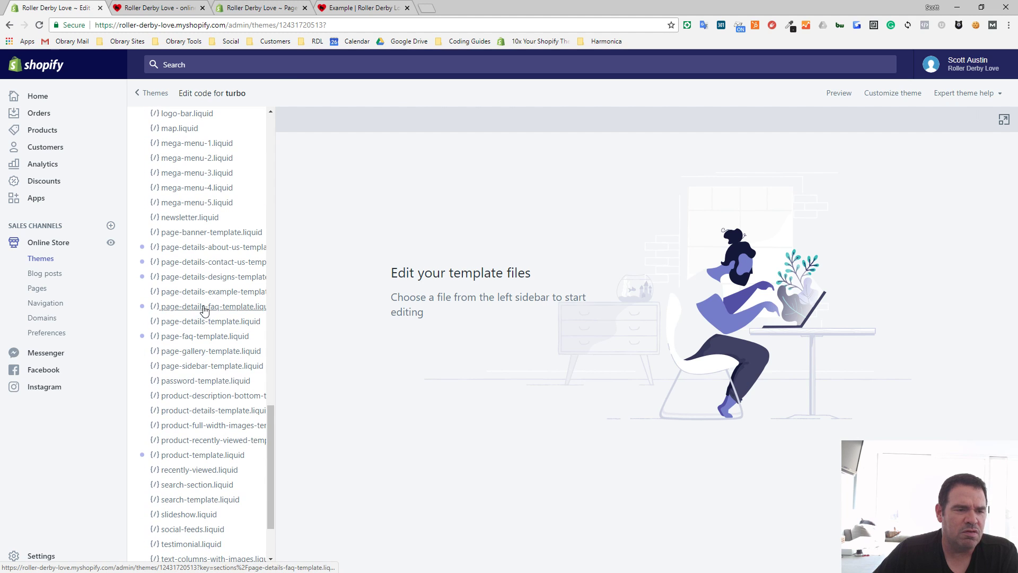
pyautogui.click(214, 293)
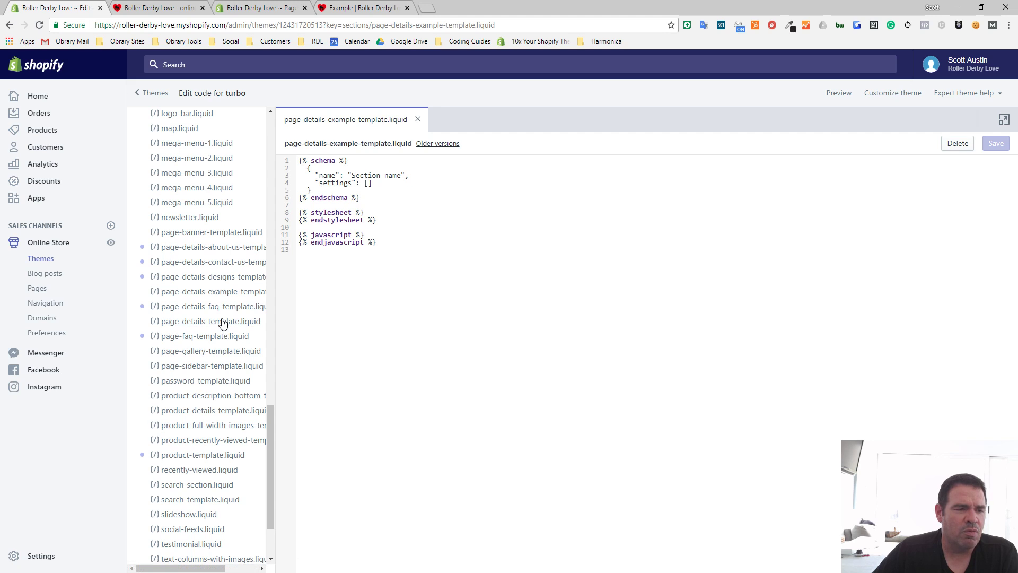
# - Open the page-details-template.liquid section and look over its code
pyautogui.click(189, 324)
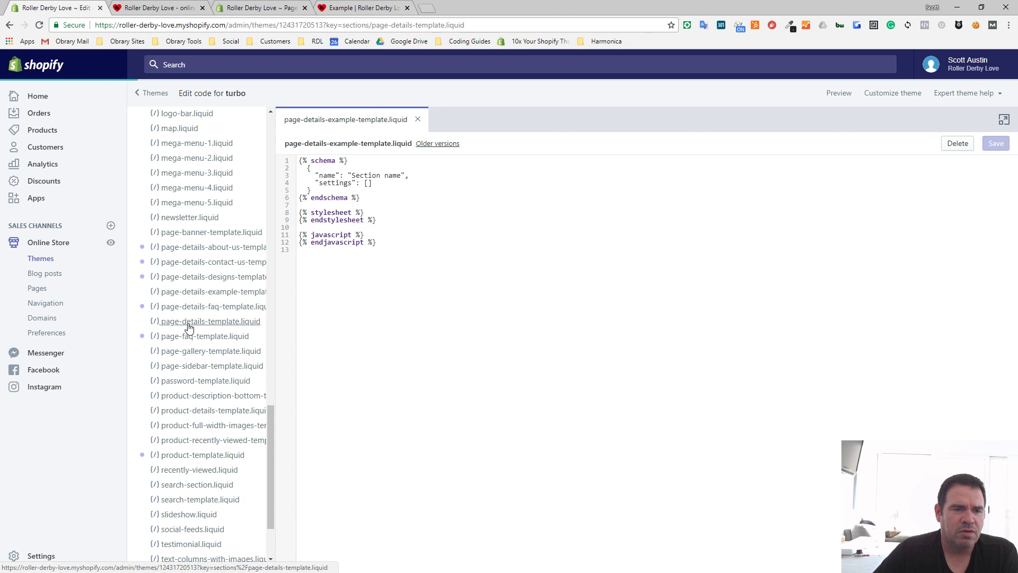
pyautogui.scroll(-15, 403, 351)
pyautogui.scroll(-15, 402, 351)
pyautogui.scroll(10, 398, 350)
pyautogui.scroll(20, 399, 350)
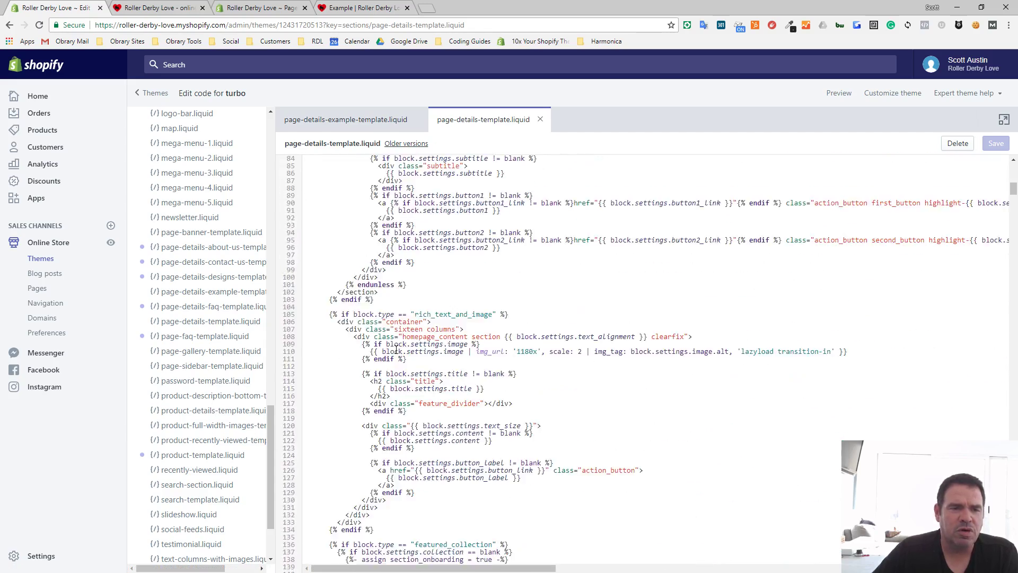
# - Delete all the default code in the page-details-example-template.liquid section
pyautogui.click(313, 120)
pyautogui.moveTo(388, 253); pyautogui.dragTo(247, 132)
pyautogui.press('Delete')
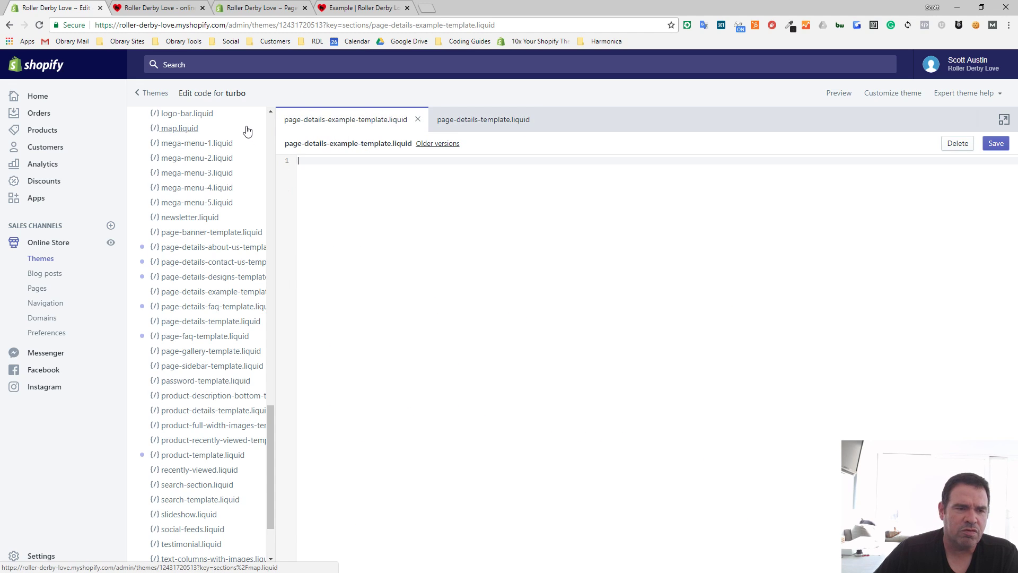
# - Copy all the code from the page-details-template.liquid section
pyautogui.click(484, 122)
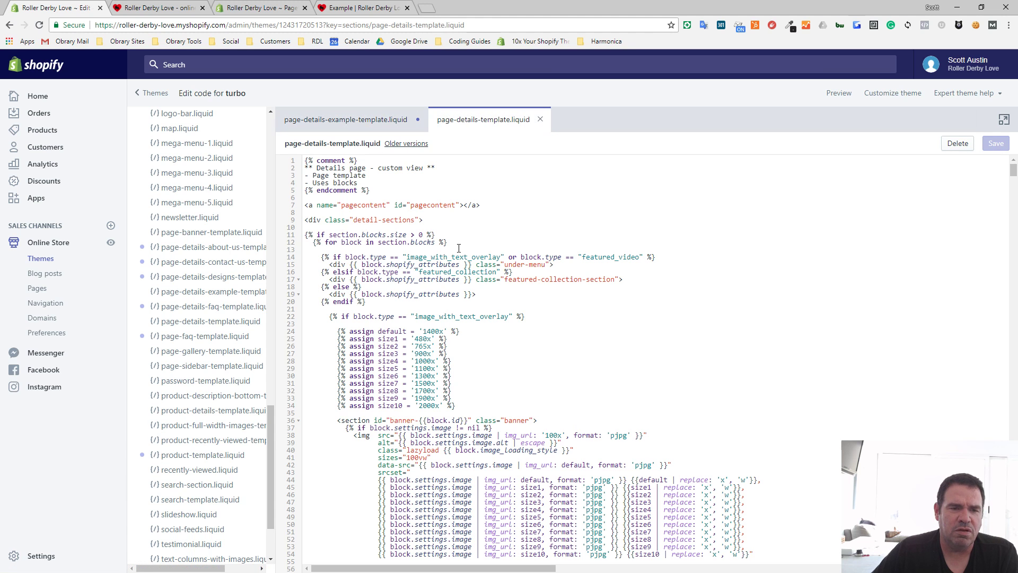
pyautogui.click(445, 258)
pyautogui.hotkey('ctrl', 'a')
pyautogui.rightClick(445, 258)
pyautogui.click(469, 277)
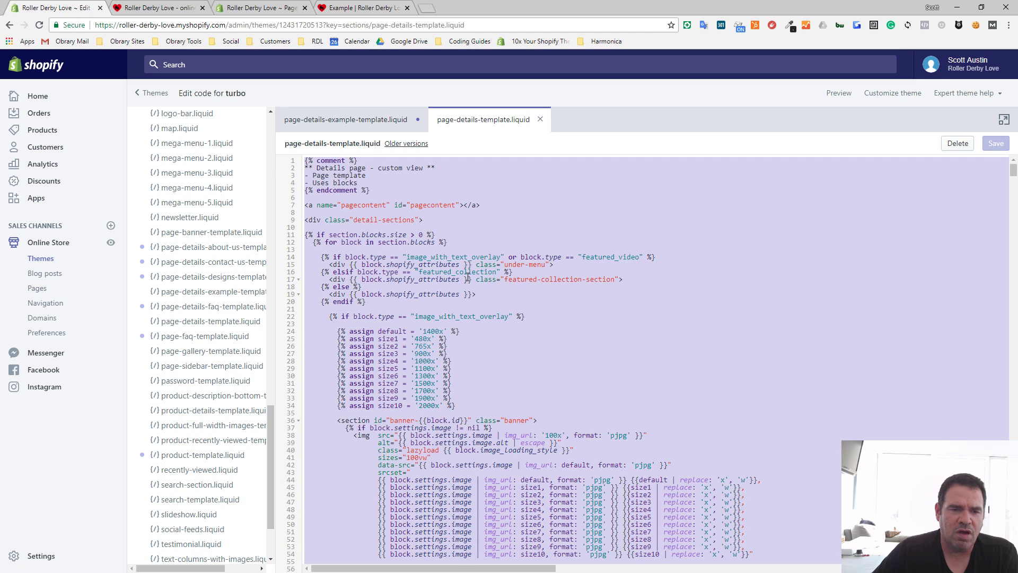
# - Paste the copied code into the empty page-details-example-template.liquid section and save the file
pyautogui.click(362, 128)
pyautogui.rightClick(393, 202)
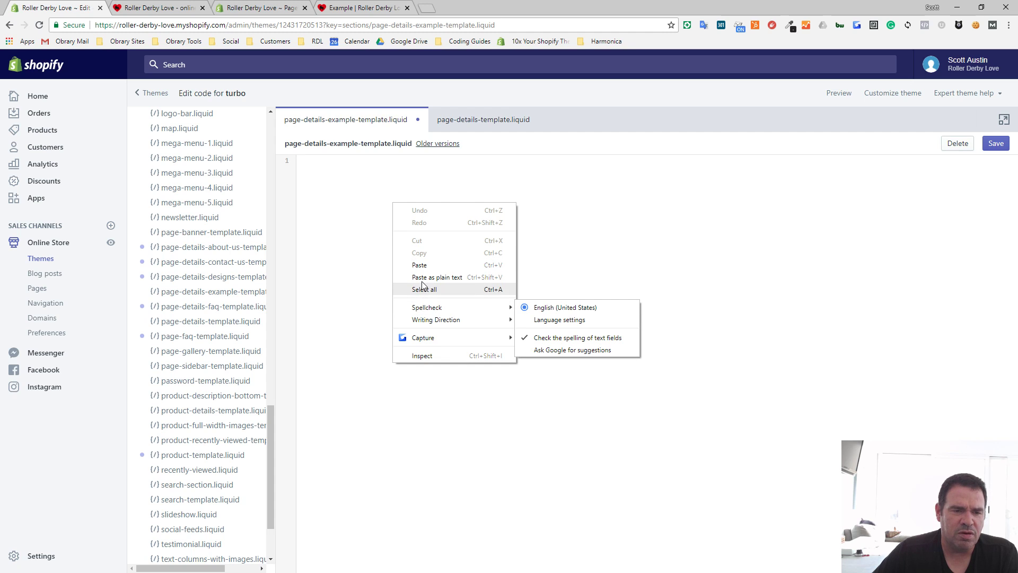
pyautogui.click(420, 264)
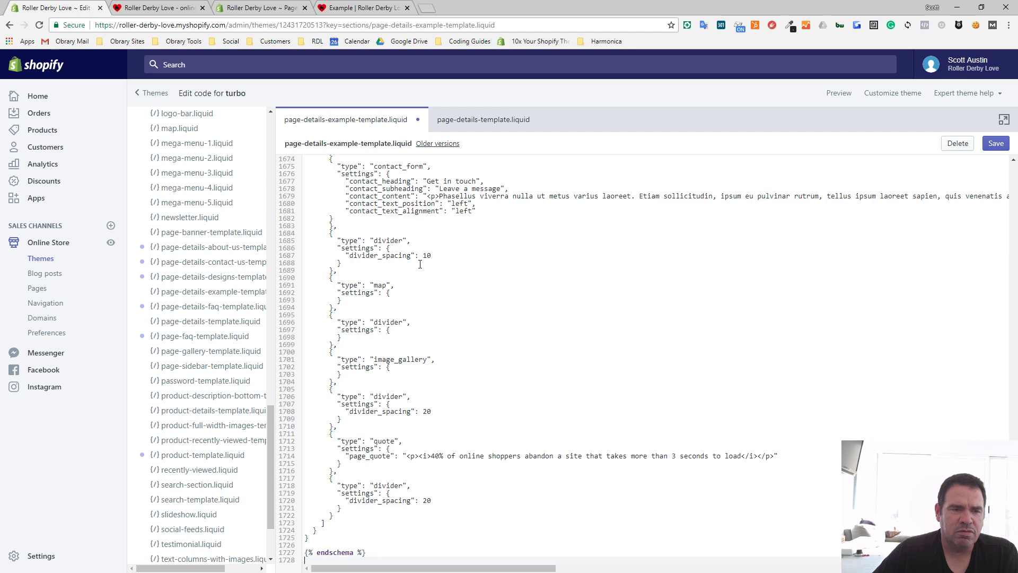
pyautogui.scroll(10, 420, 284)
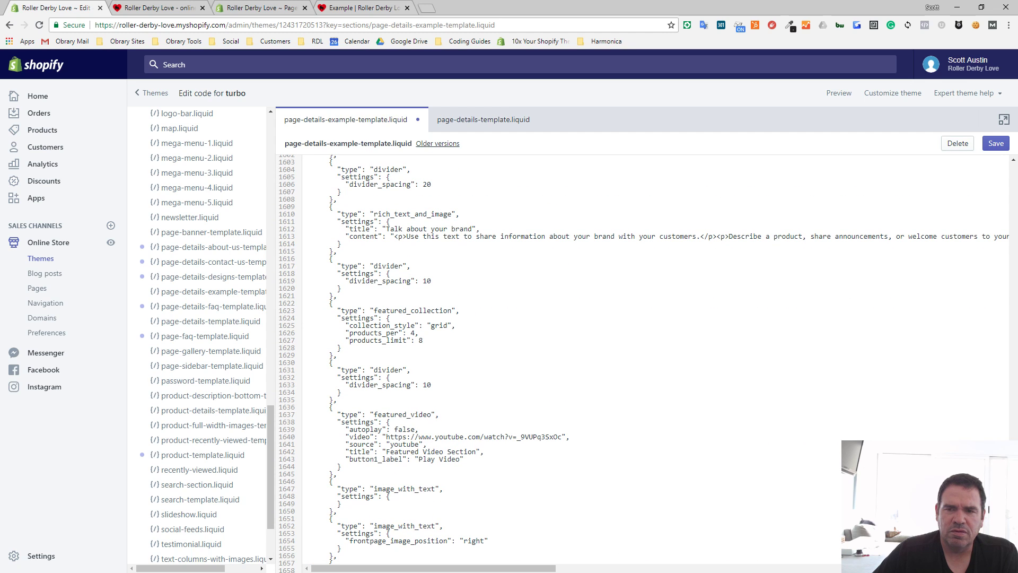
pyautogui.click(990, 145)
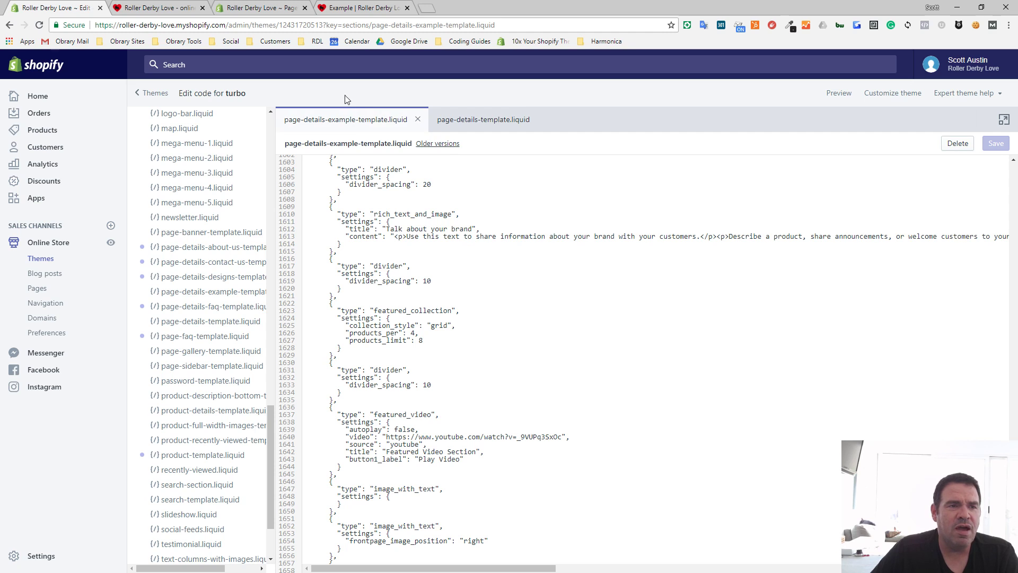
# - Reload the storefront's Example page and look through the content sections it displays
pyautogui.click(371, 7)
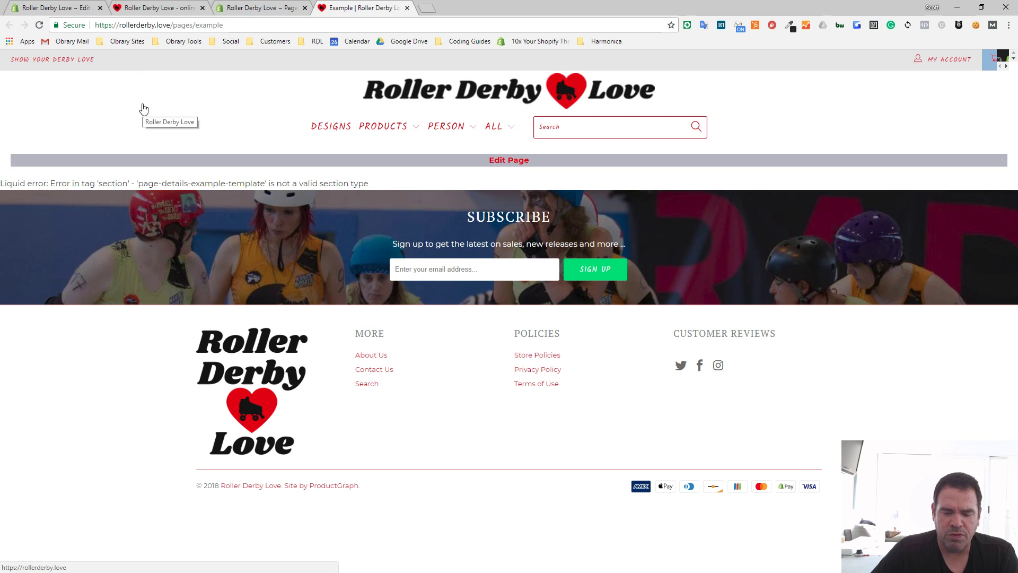
pyautogui.click(39, 26)
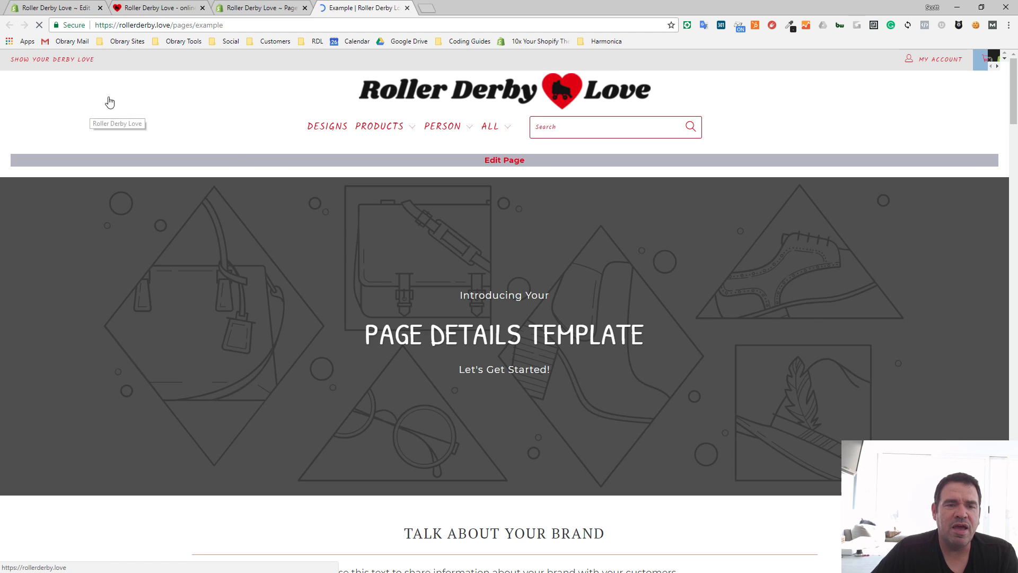
pyautogui.scroll(-8, 331, 188)
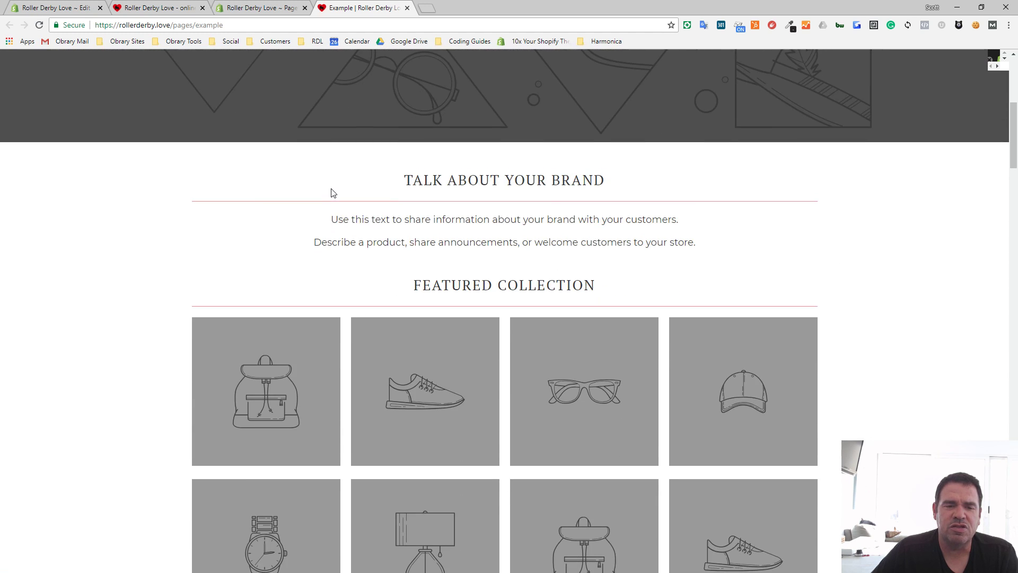
pyautogui.scroll(-10, 332, 188)
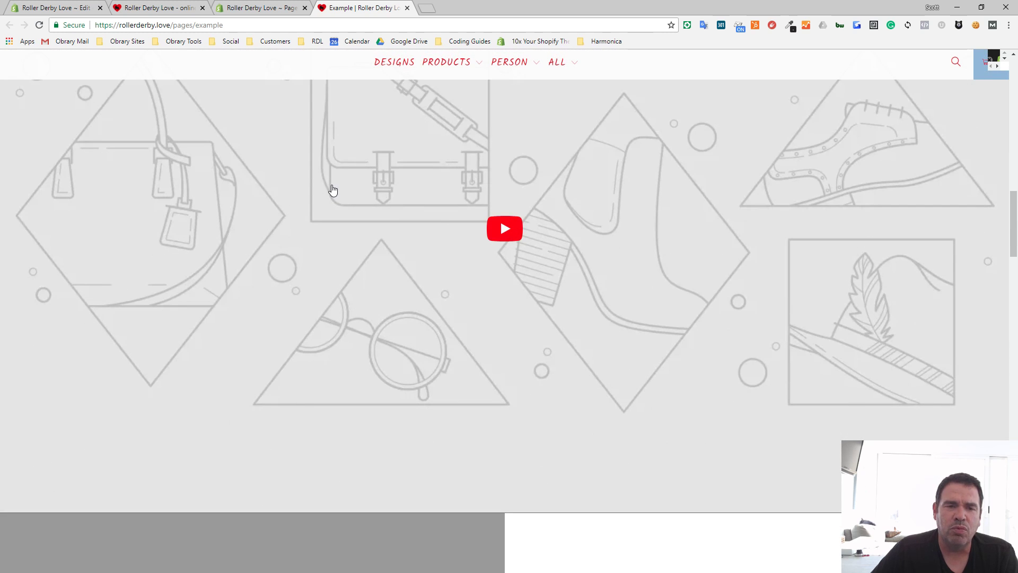
pyautogui.scroll(-8, 349, 165)
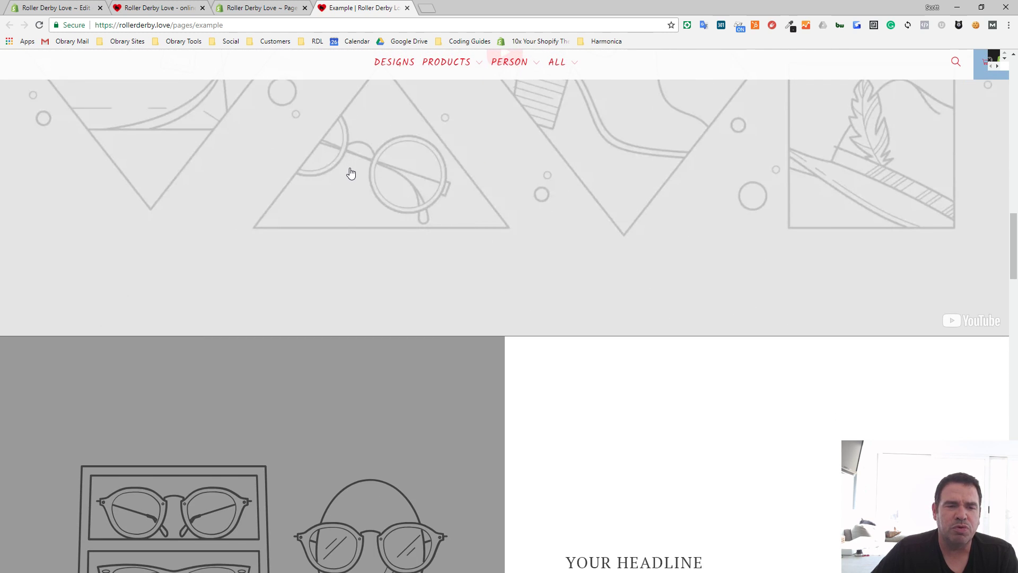
pyautogui.scroll(-15, 350, 169)
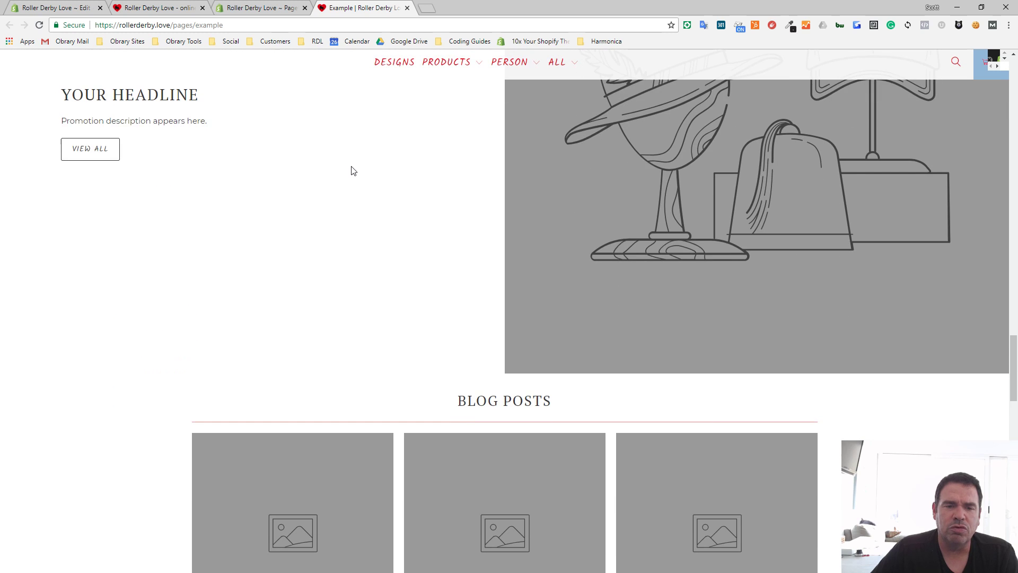
pyautogui.scroll(-17, 353, 170)
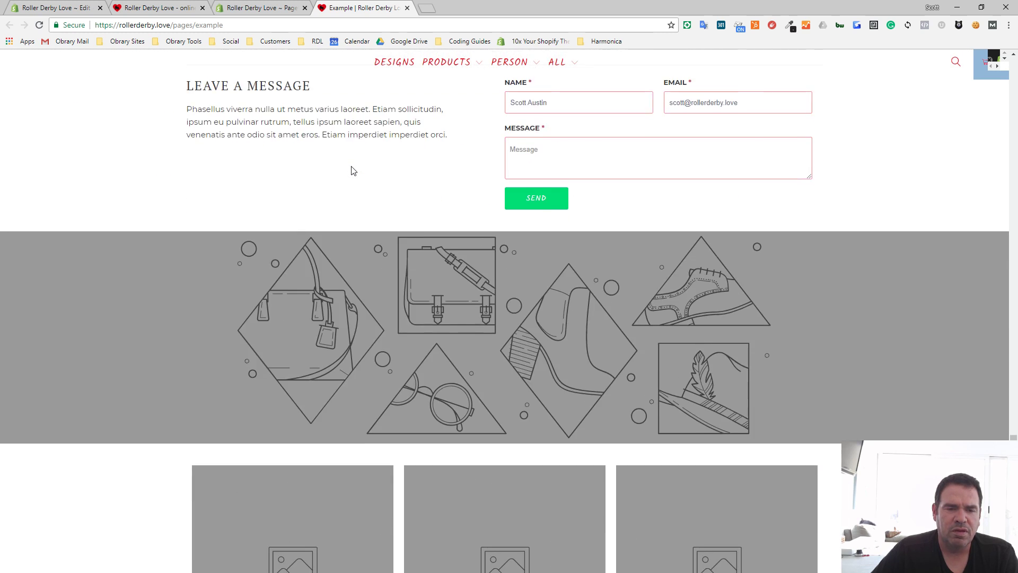
pyautogui.scroll(-4, 352, 169)
pyautogui.scroll(20, 353, 168)
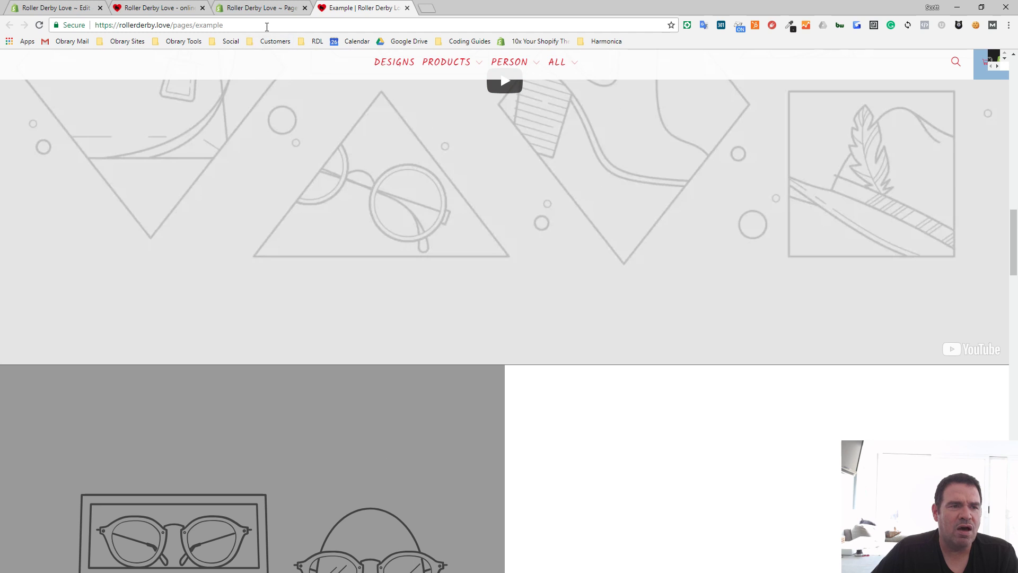
# - Open the current Turbo theme in the theme customizer from the store admin
pyautogui.click(262, 8)
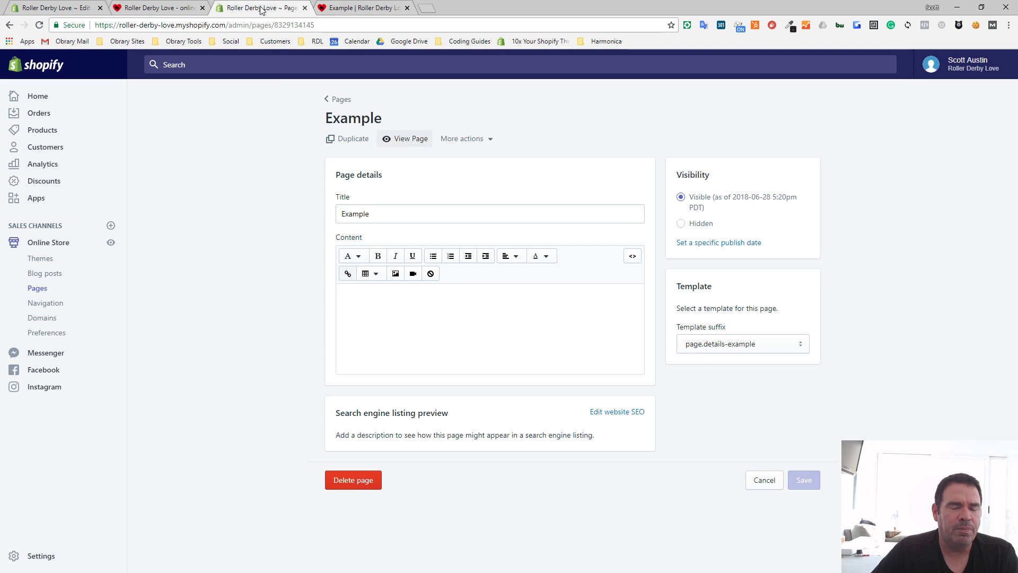
pyautogui.click(51, 9)
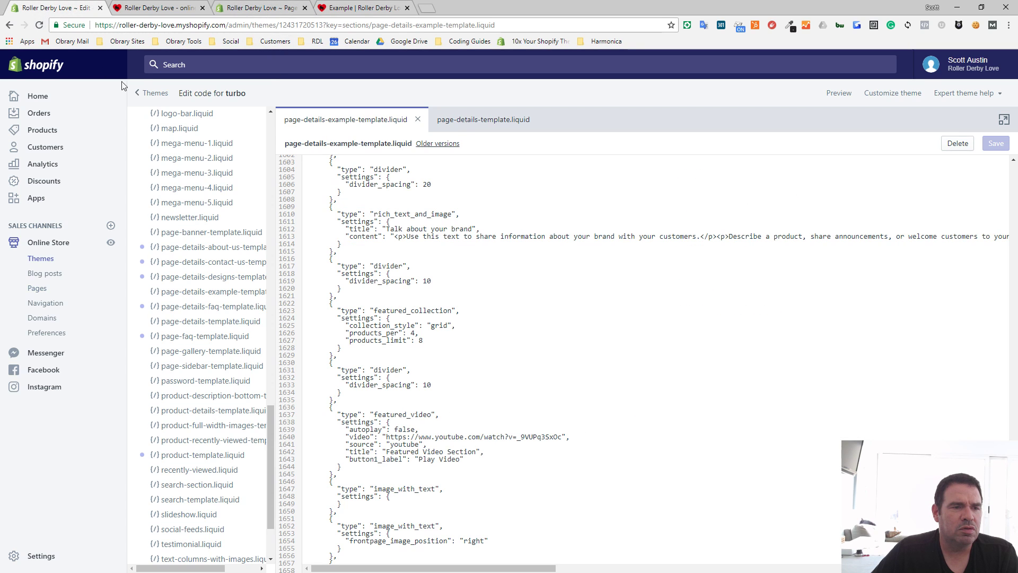
pyautogui.click(260, 8)
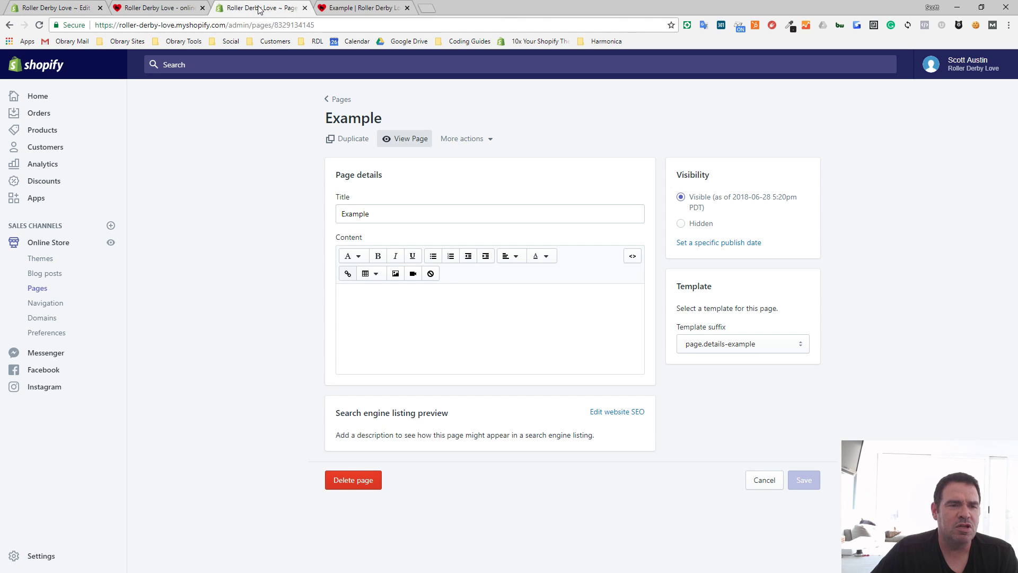
pyautogui.click(46, 260)
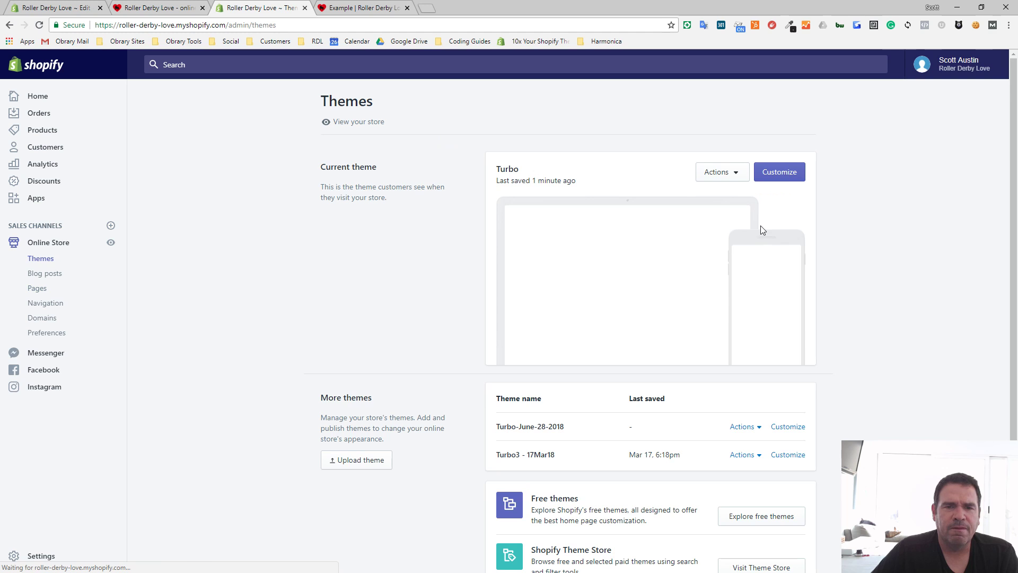
pyautogui.click(795, 177)
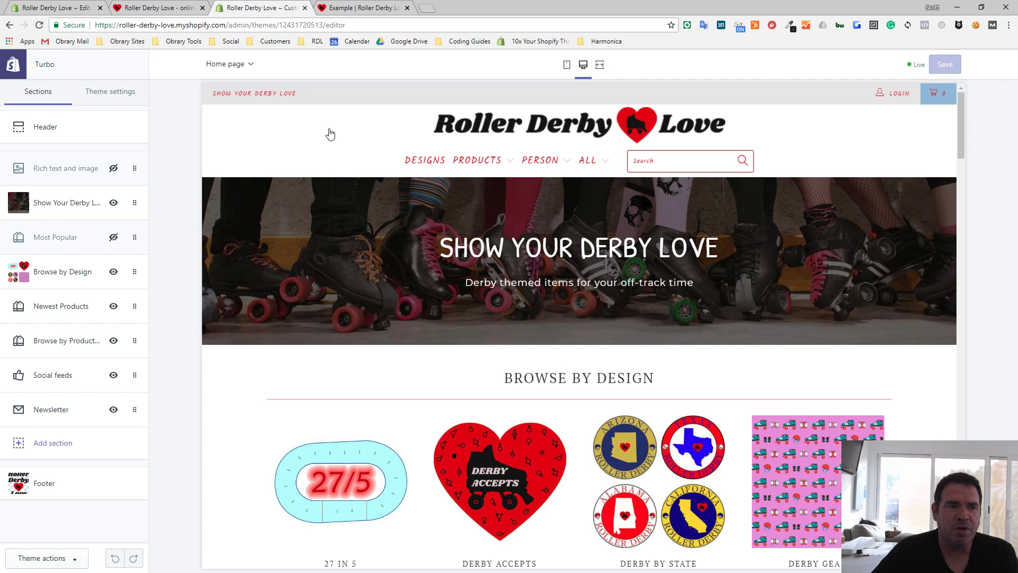
# - Load the Example page in the theme customizer in place of the home page
pyautogui.click(243, 66)
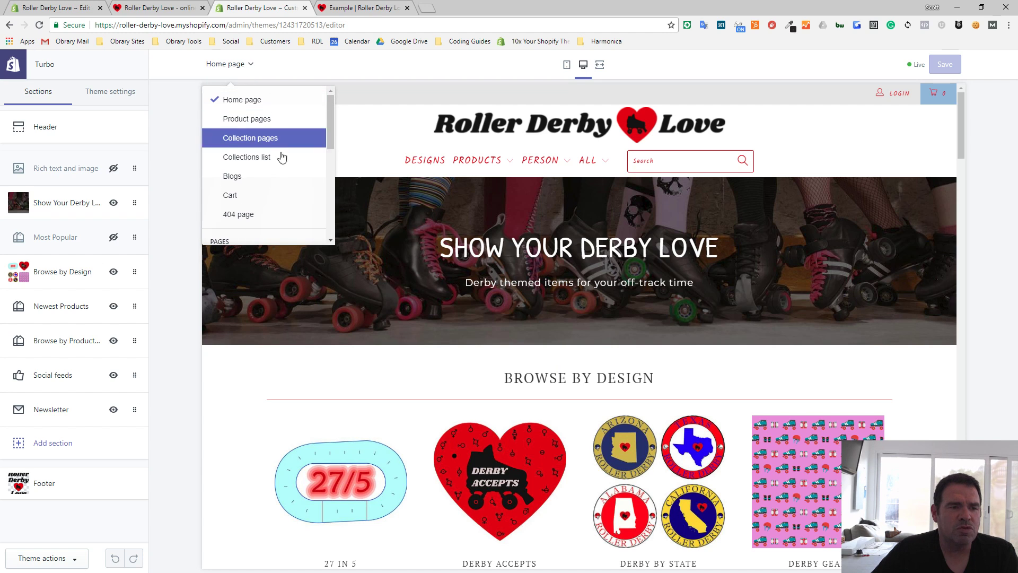
pyautogui.click(330, 191)
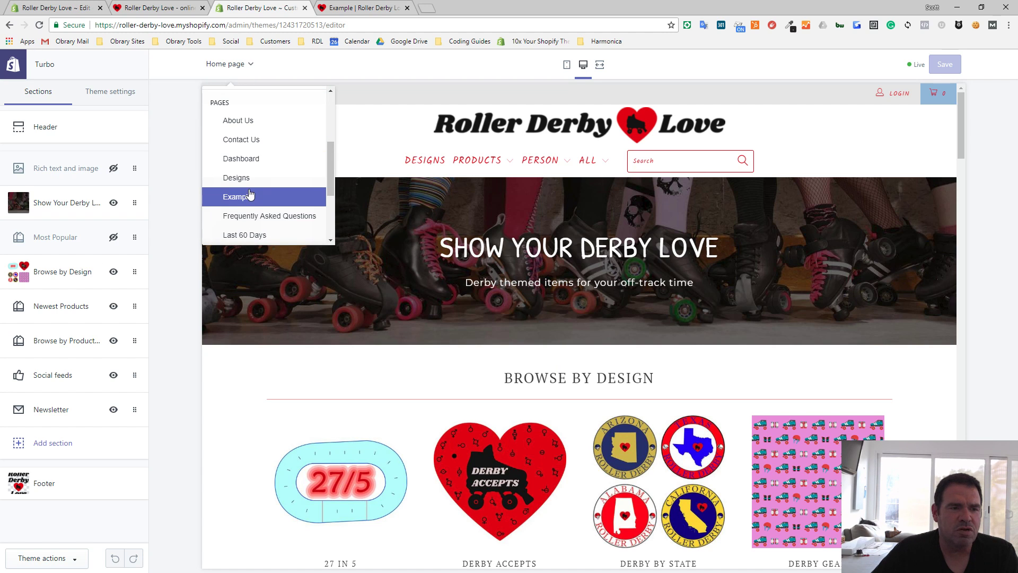
pyautogui.click(248, 198)
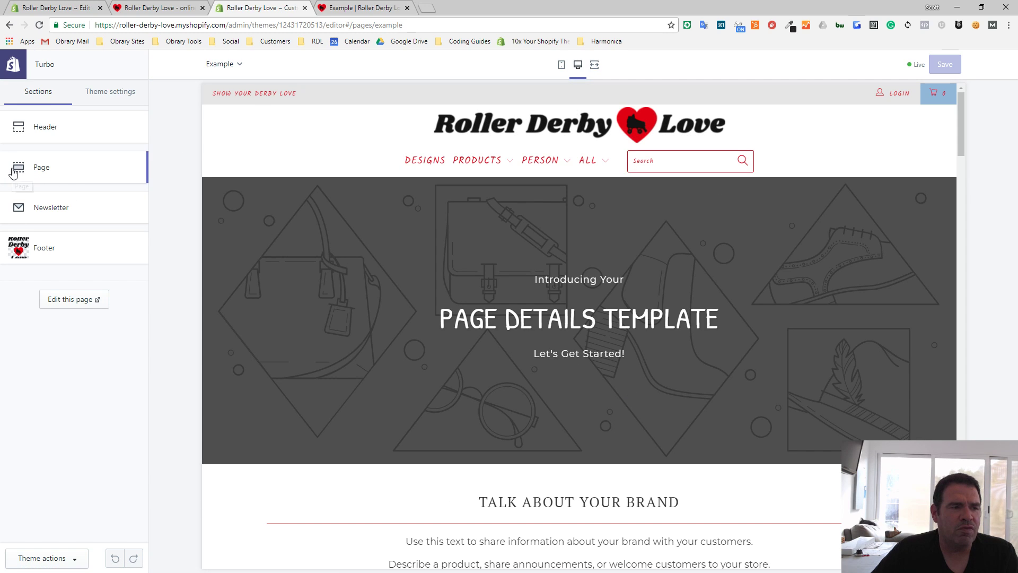
# - Open the Example page's Page section and examine its content blocks in the preview, including the featured video
pyautogui.click(42, 174)
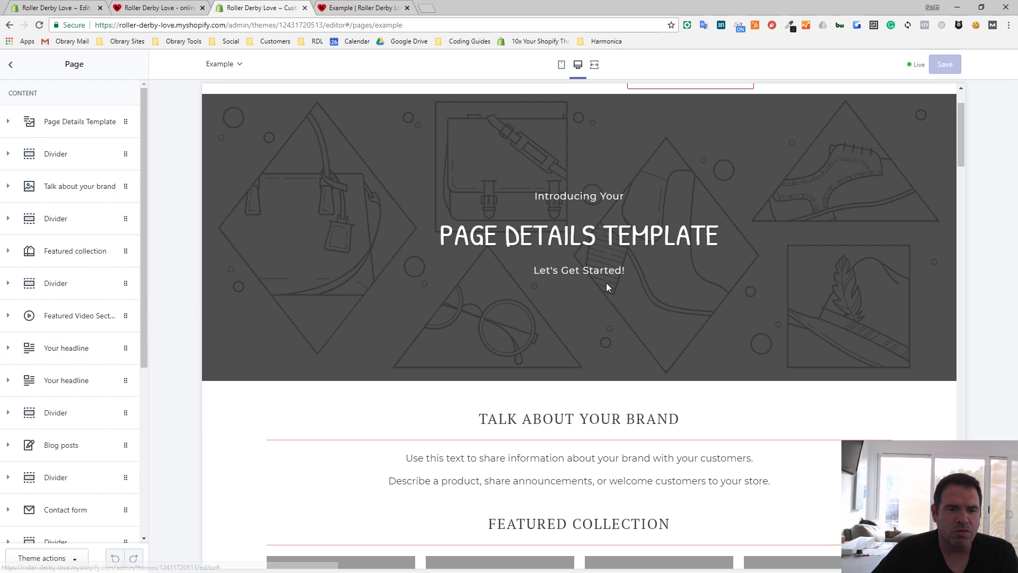
pyautogui.scroll(-5, 626, 416)
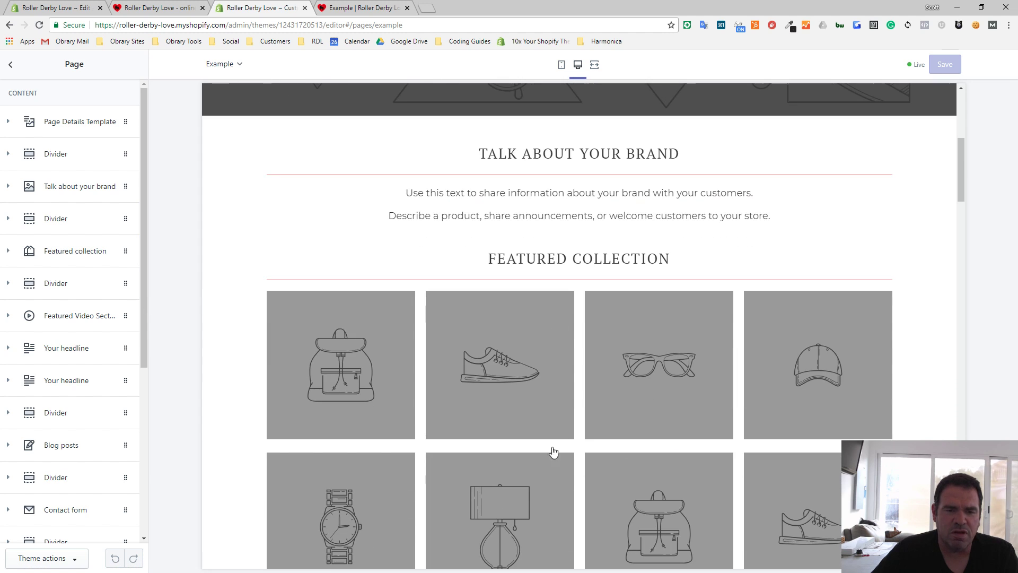
pyautogui.scroll(-8, 571, 446)
pyautogui.scroll(-10, 643, 379)
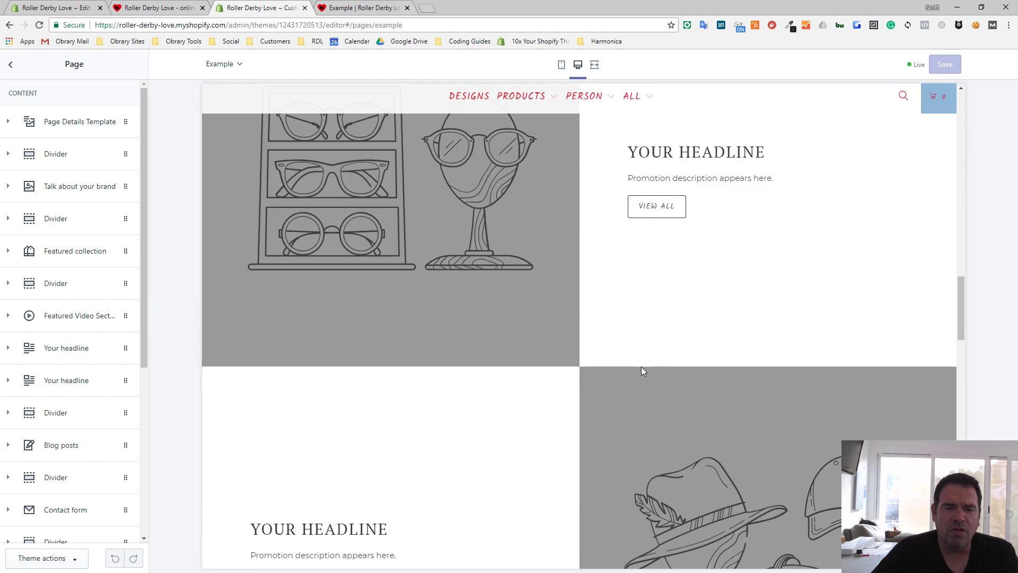
pyautogui.scroll(10, 641, 367)
pyautogui.scroll(-3, 641, 367)
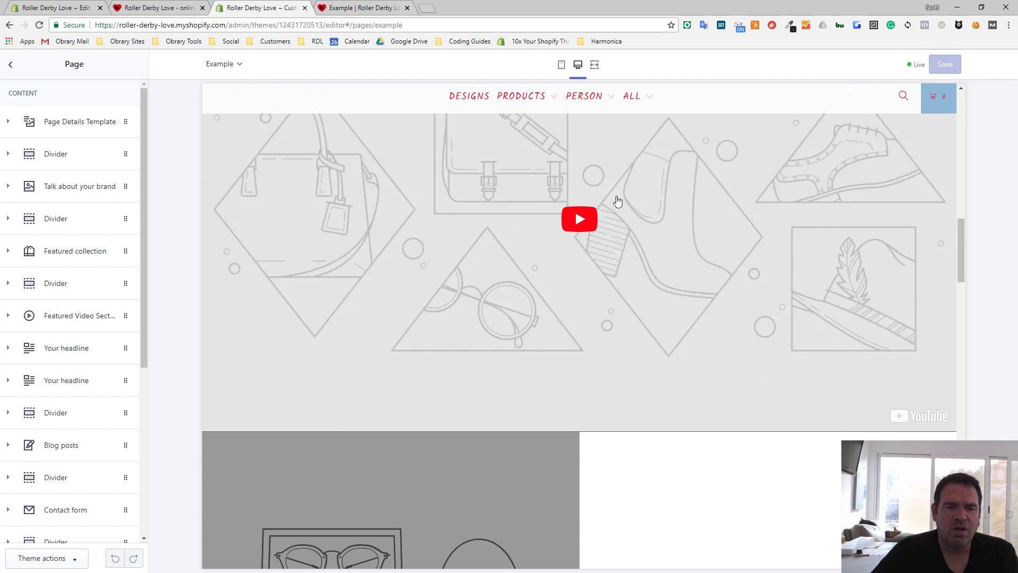
pyautogui.scroll(-2, 602, 243)
pyautogui.scroll(-2, 603, 244)
pyautogui.scroll(3, 629, 222)
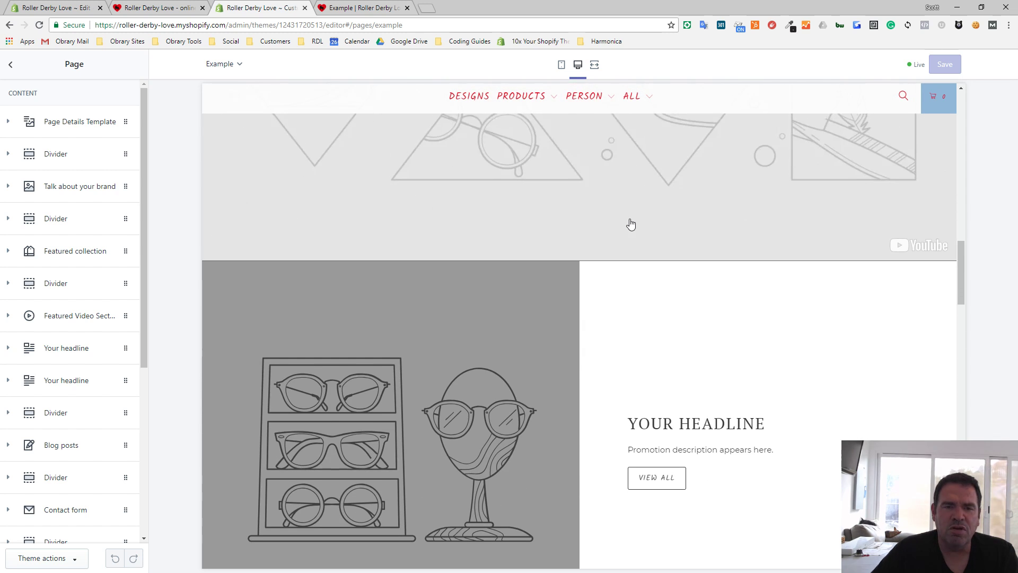
# - Remove the Featured Video Section block from the Example page's content
pyautogui.click(60, 318)
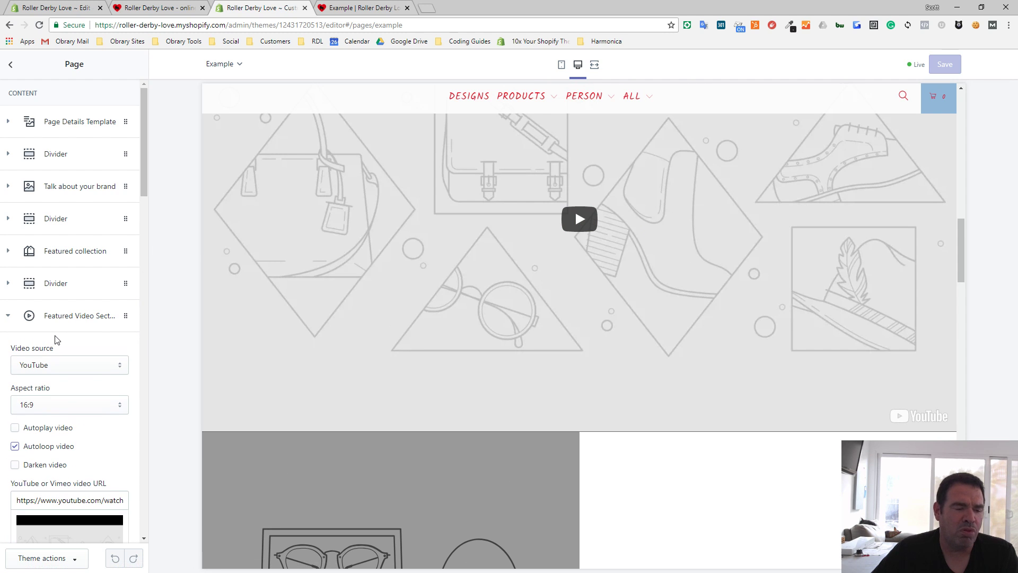
pyautogui.scroll(-2, 77, 437)
pyautogui.scroll(-8, 37, 425)
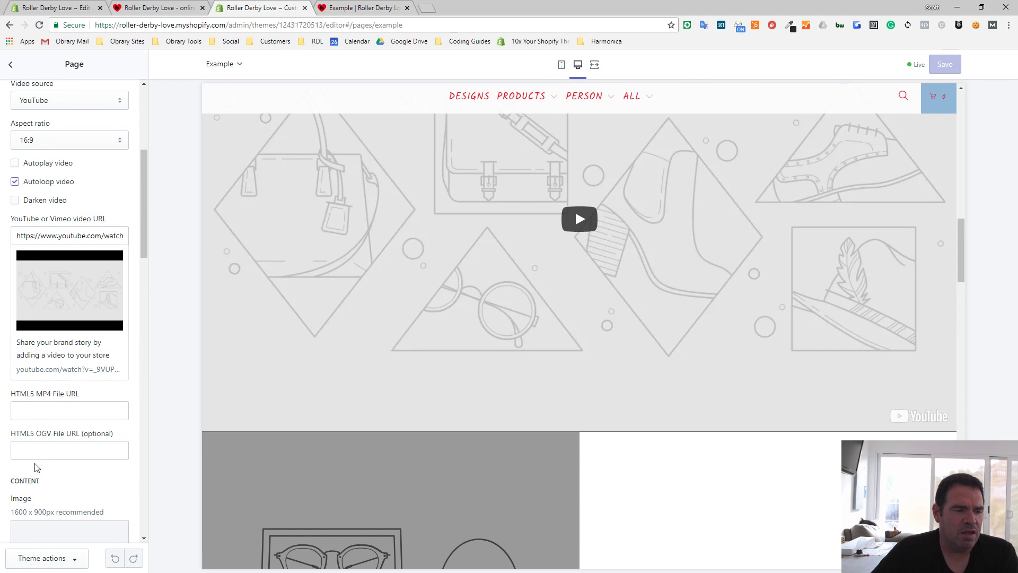
pyautogui.scroll(-10, 36, 461)
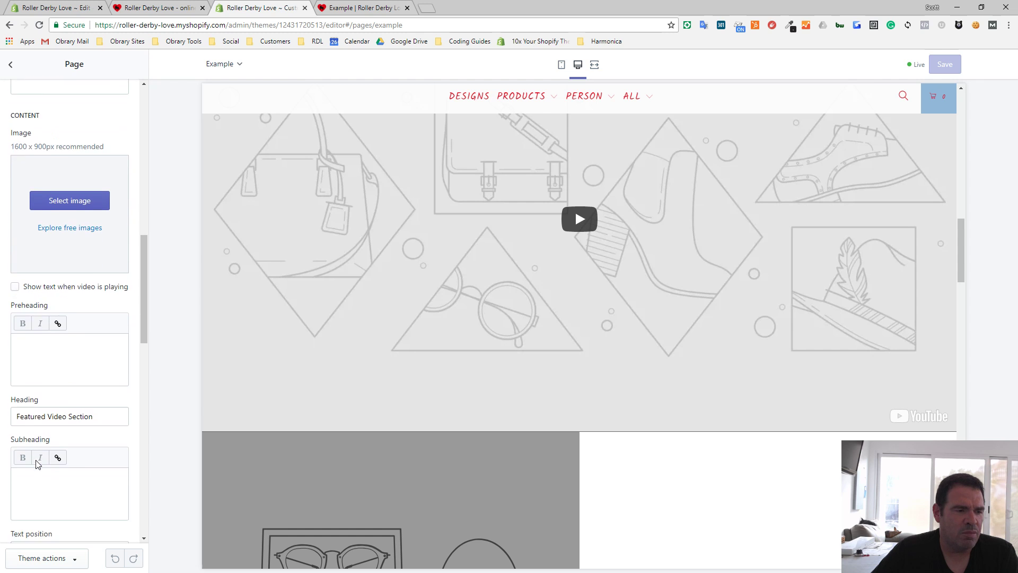
pyautogui.scroll(-2, 51, 345)
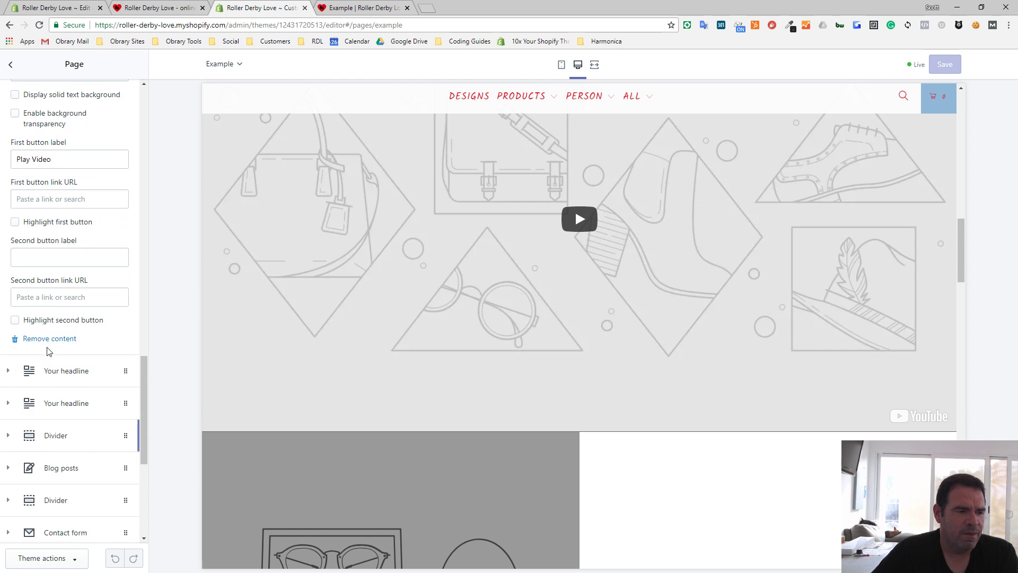
pyautogui.click(50, 339)
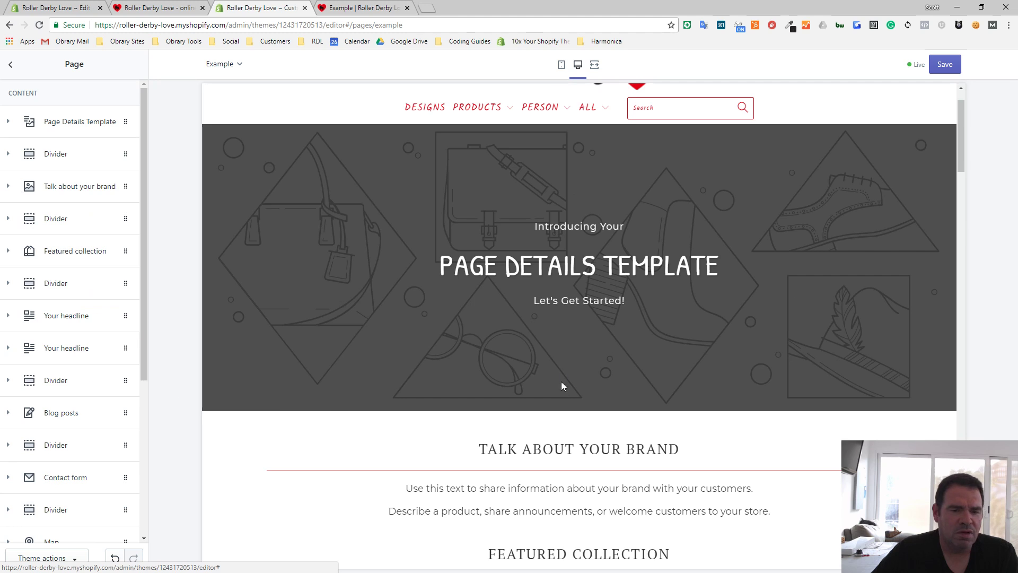
# - Add an Image gallery block at the end of the Example page's content
pyautogui.scroll(-6, 603, 439)
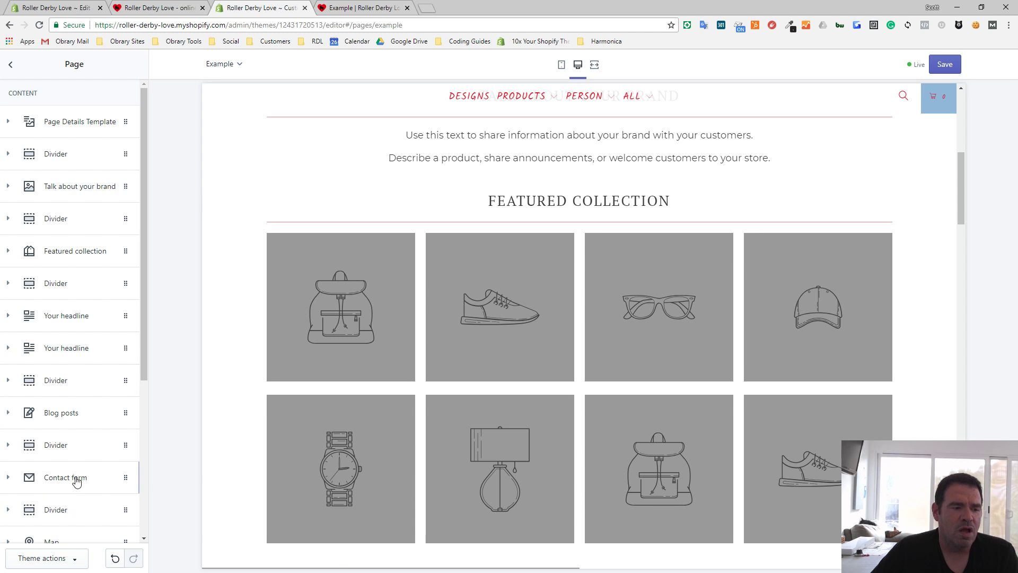
pyautogui.scroll(-5, 74, 467)
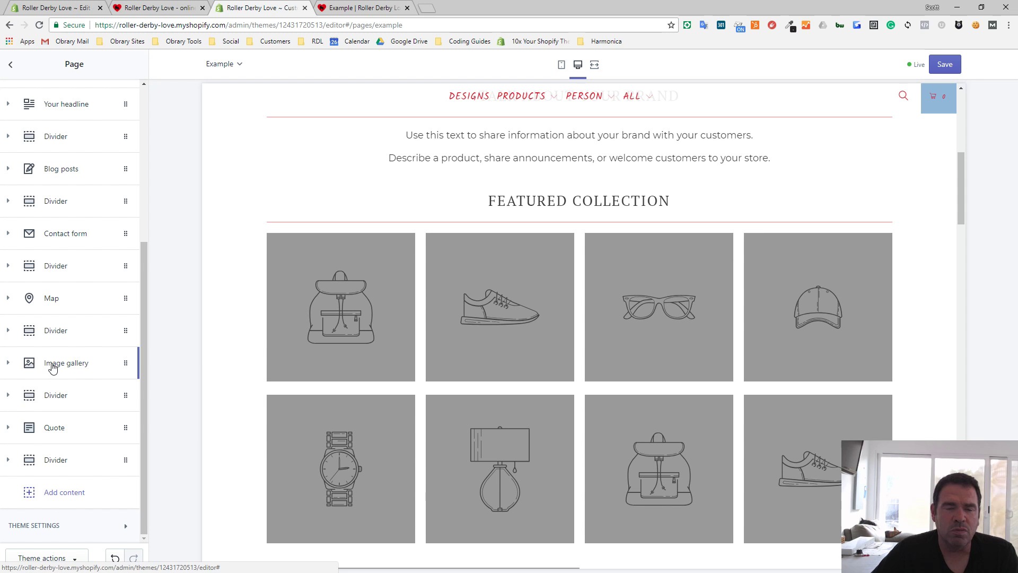
pyautogui.click(46, 492)
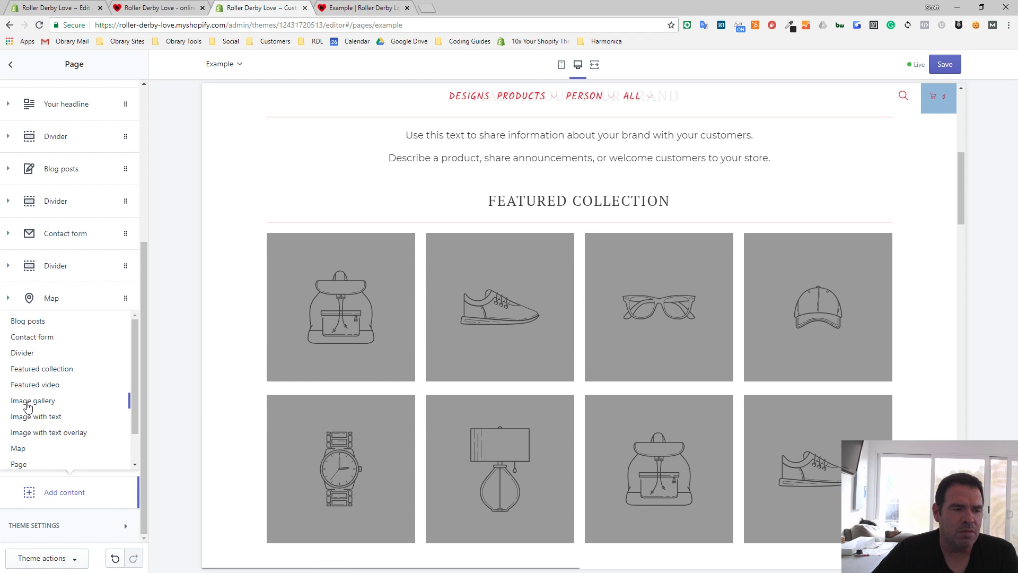
pyautogui.click(29, 401)
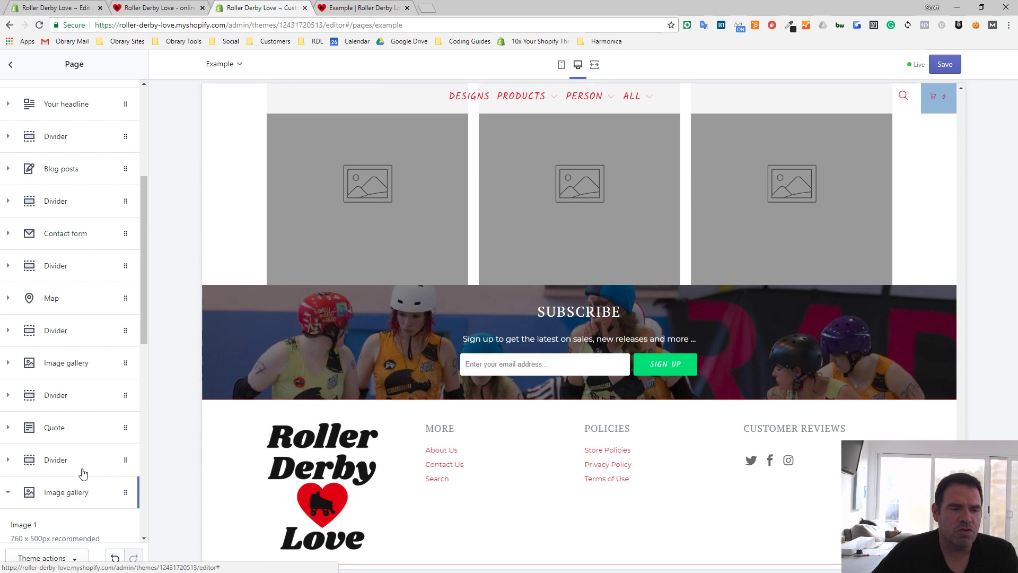